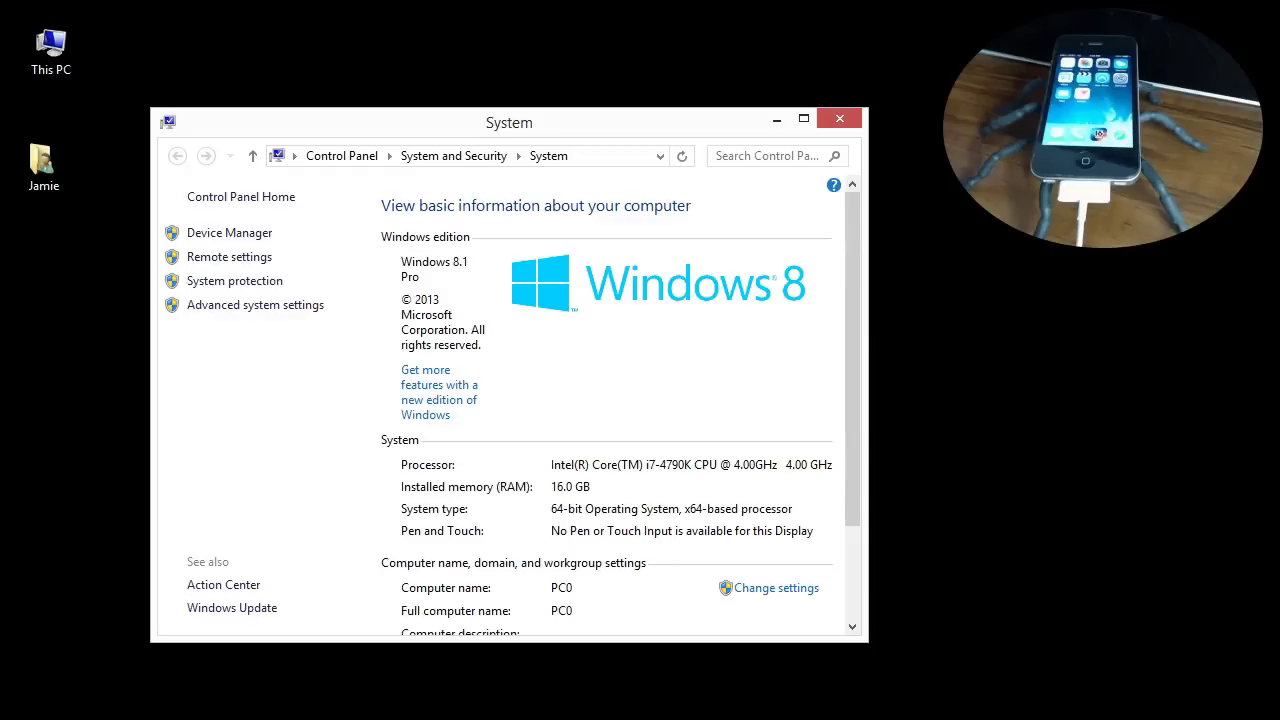
Step: Open This PC and check its devices and drives for the connected iPhone
left_click(68, 37)
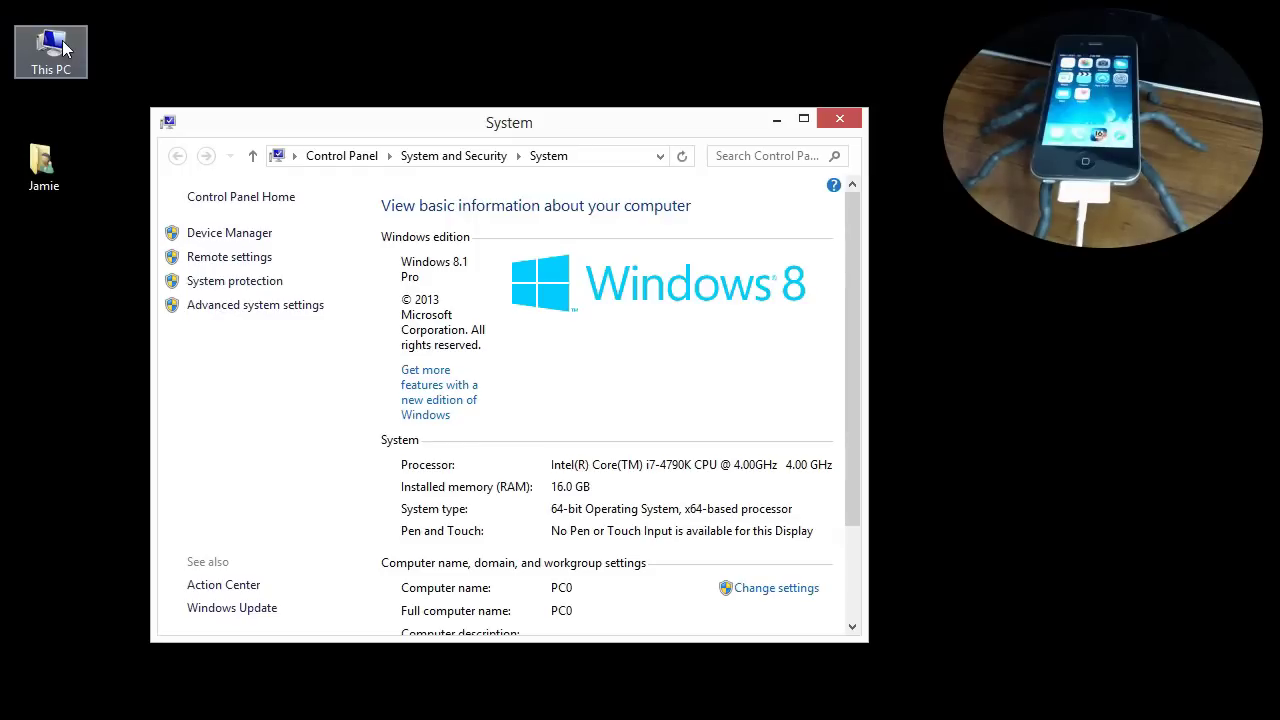
double_click(64, 70)
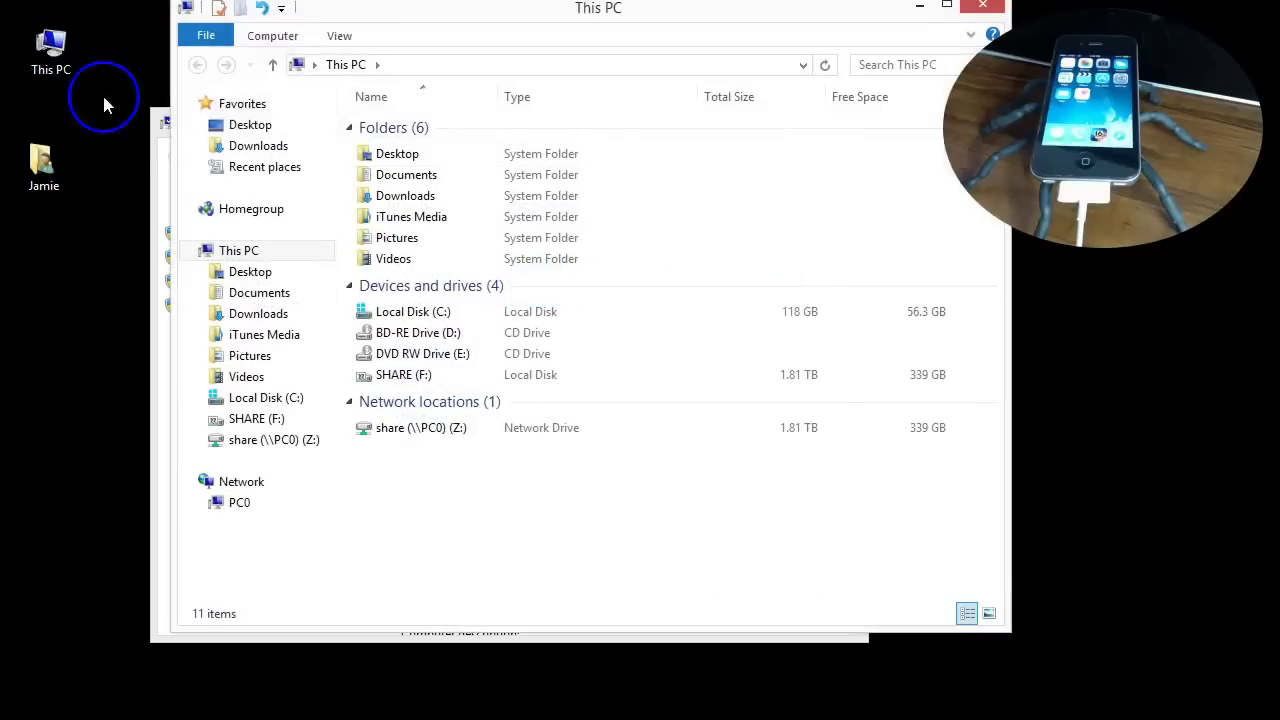
left_click_drag(302, 20, 213, 85)
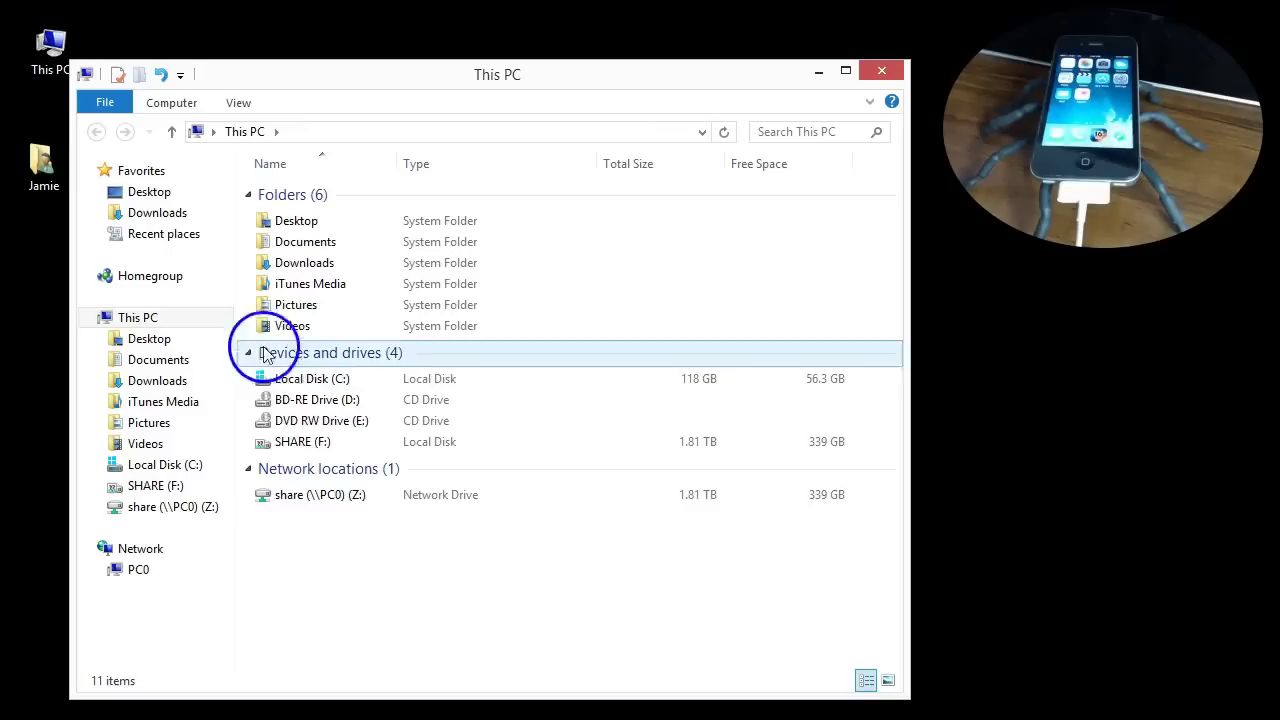
Step: Check the imaging devices in Device Manager through the computer's system properties, and close both windows
right_click(61, 50)
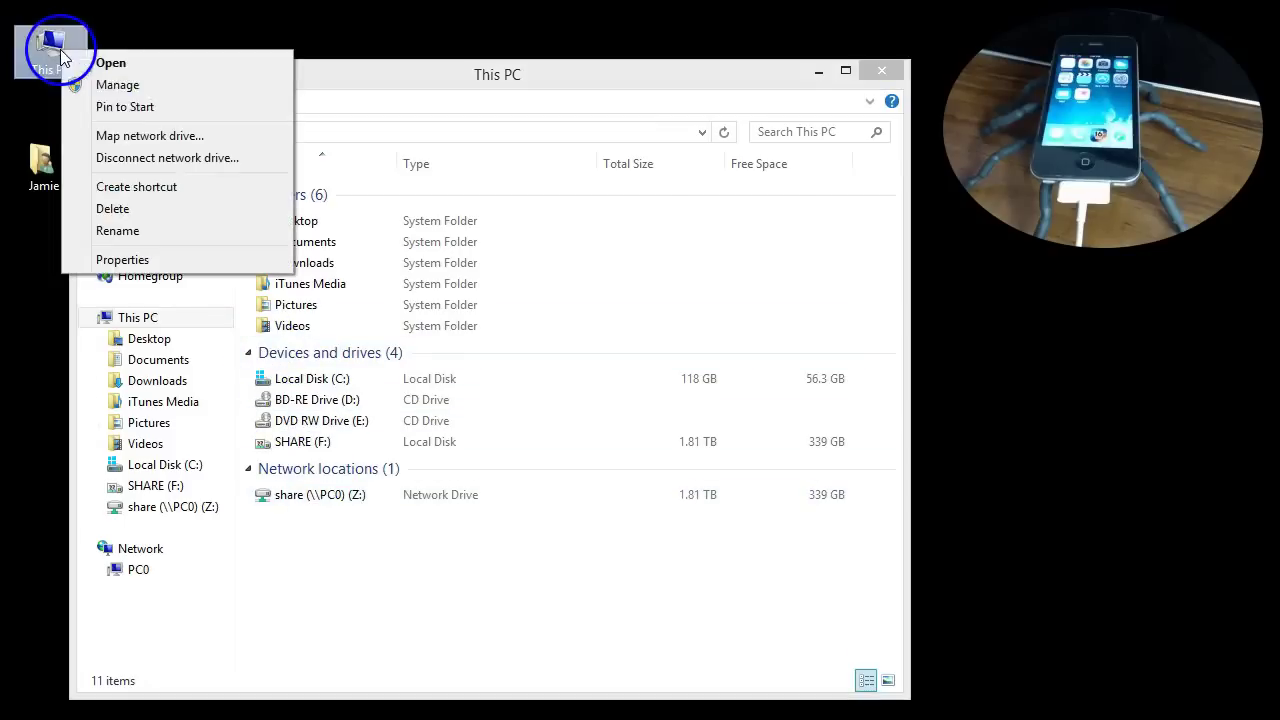
left_click(122, 260)
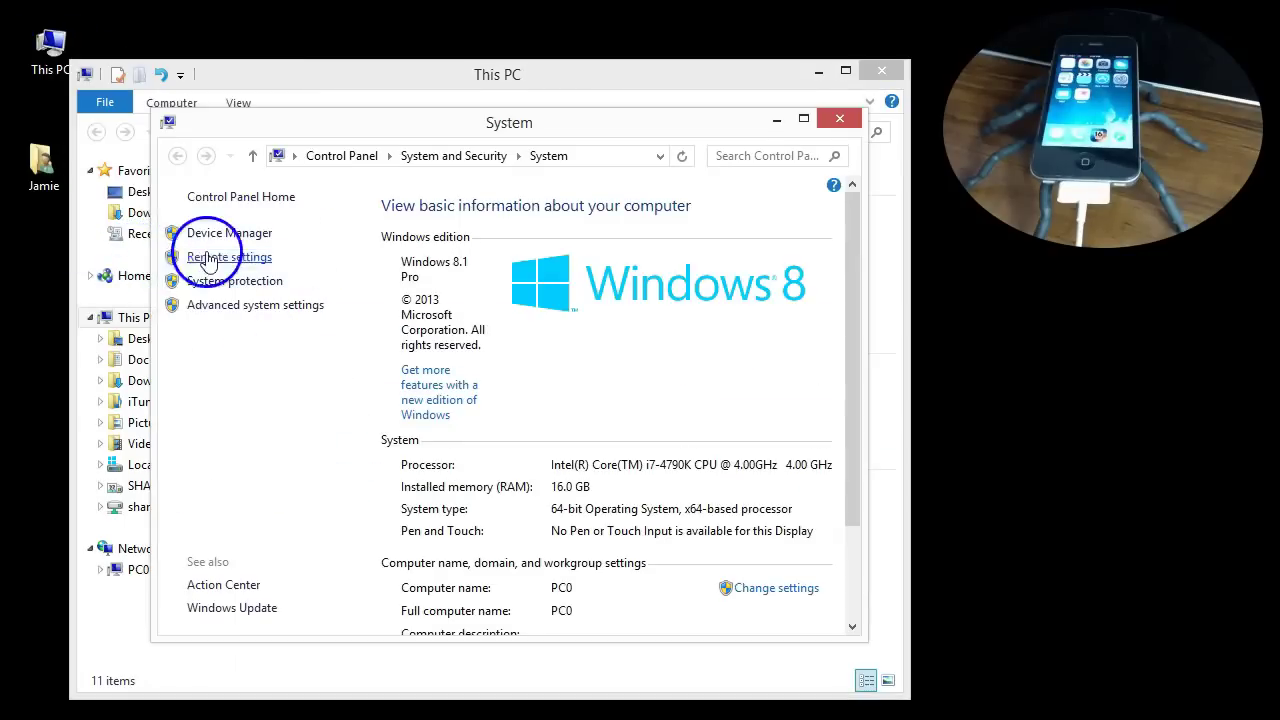
left_click(226, 232)
left_click_drag(162, 0, 480, 57)
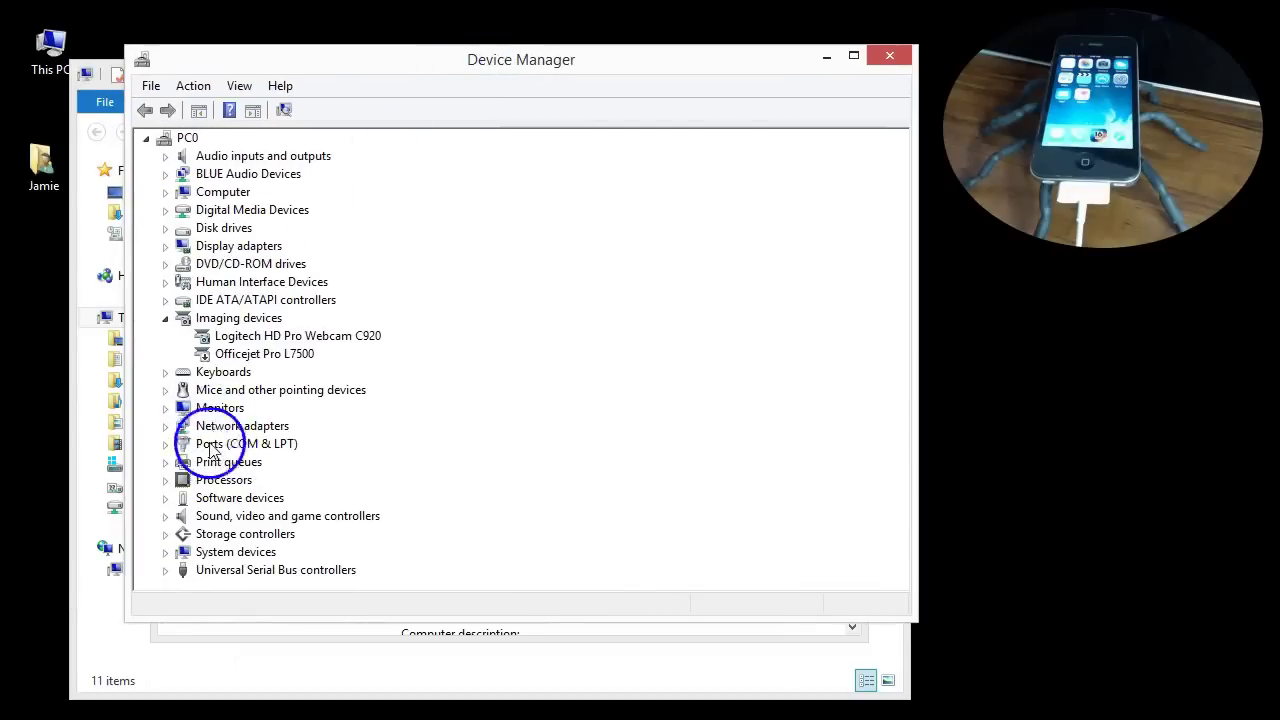
left_click(885, 57)
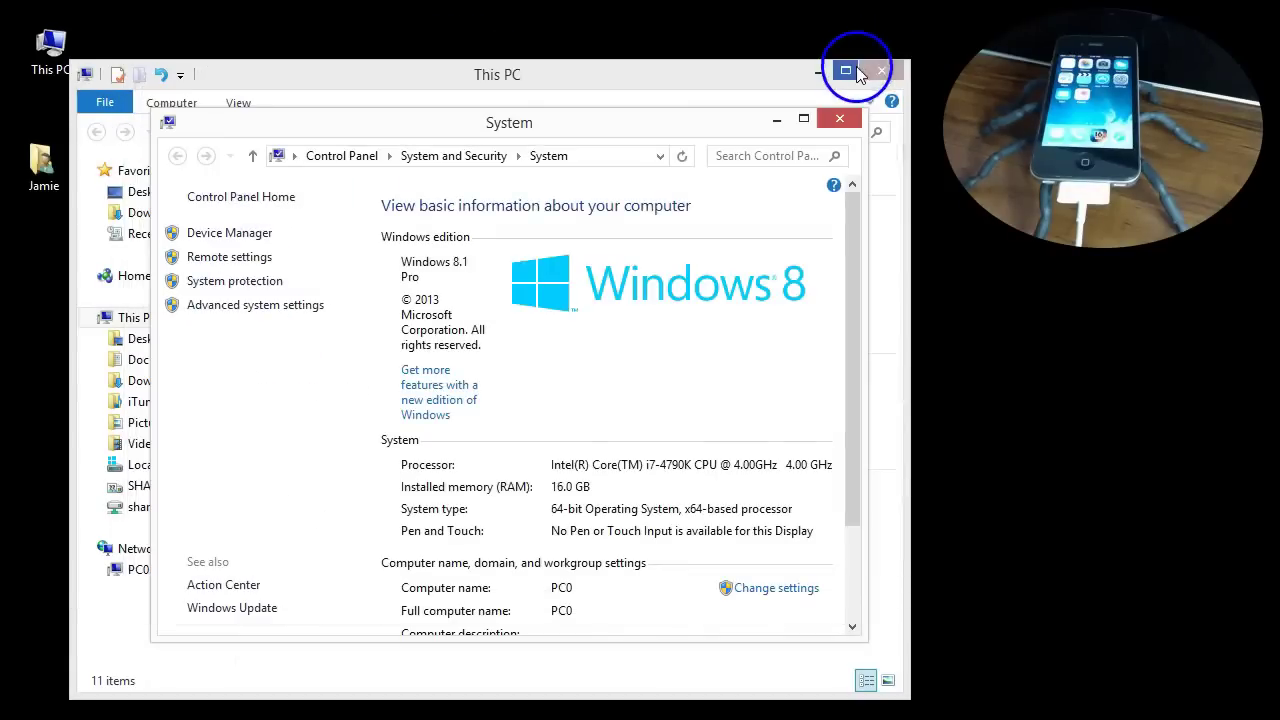
left_click(840, 118)
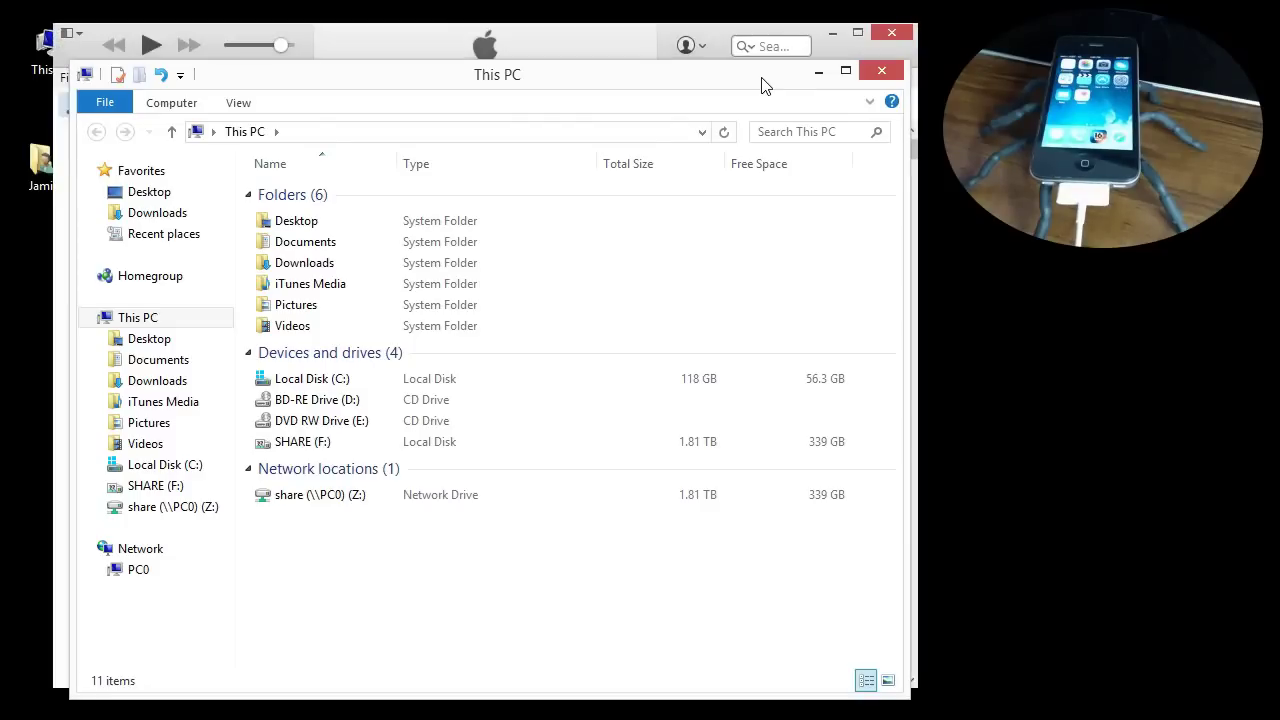
Step: View the connected iPhone's summary in iTunes, and close the This PC and iTunes windows
left_click_drag(751, 87, 756, 519)
left_click(219, 104)
left_click(224, 115)
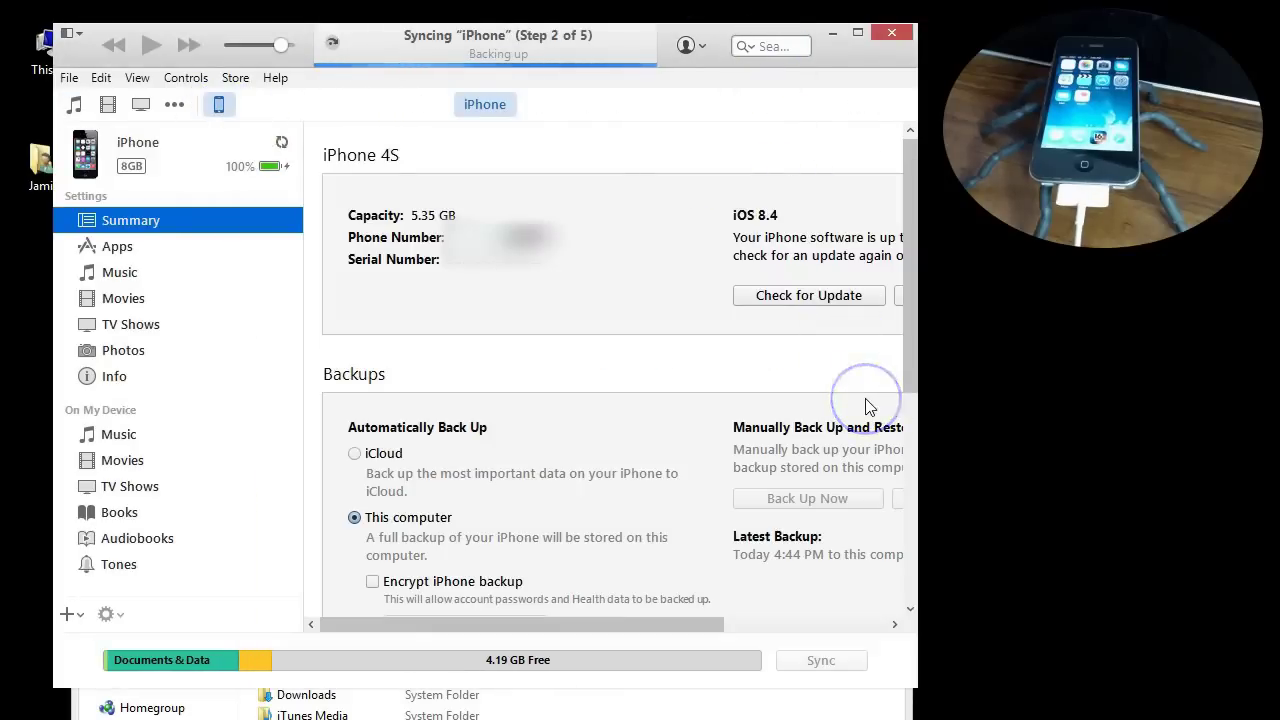
left_click(864, 700)
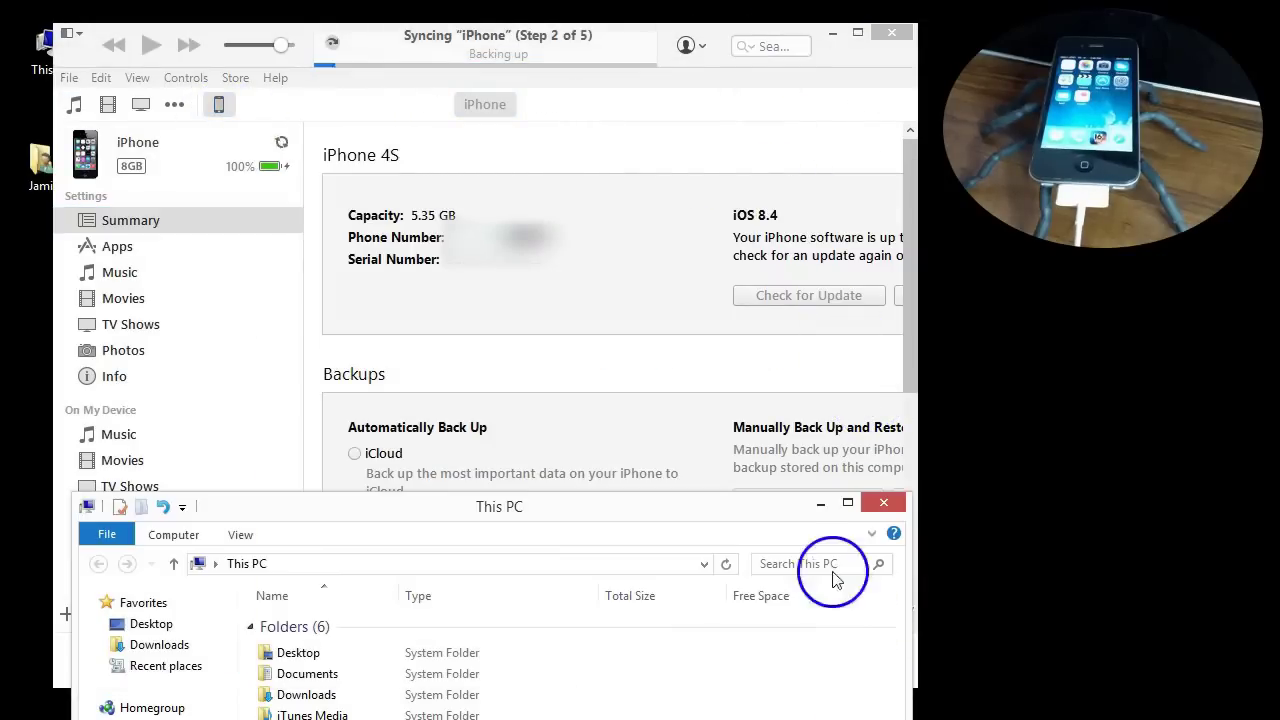
left_click_drag(765, 514, 765, 76)
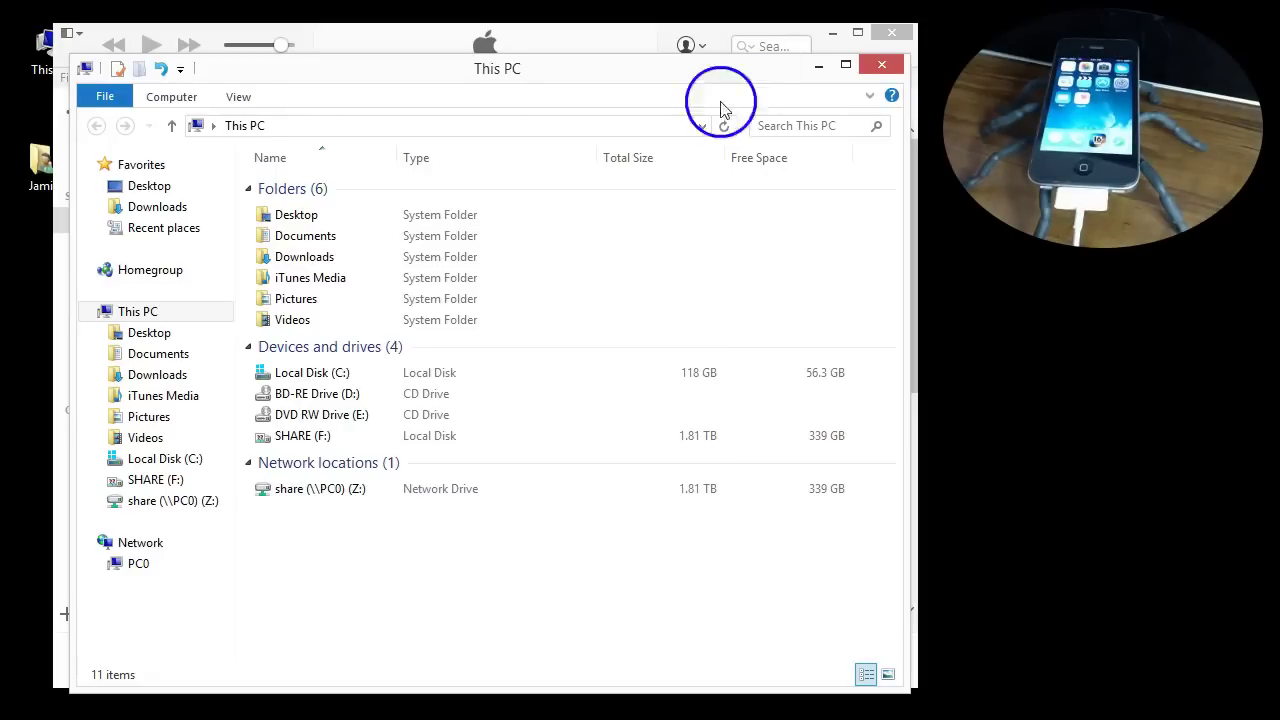
left_click(883, 66)
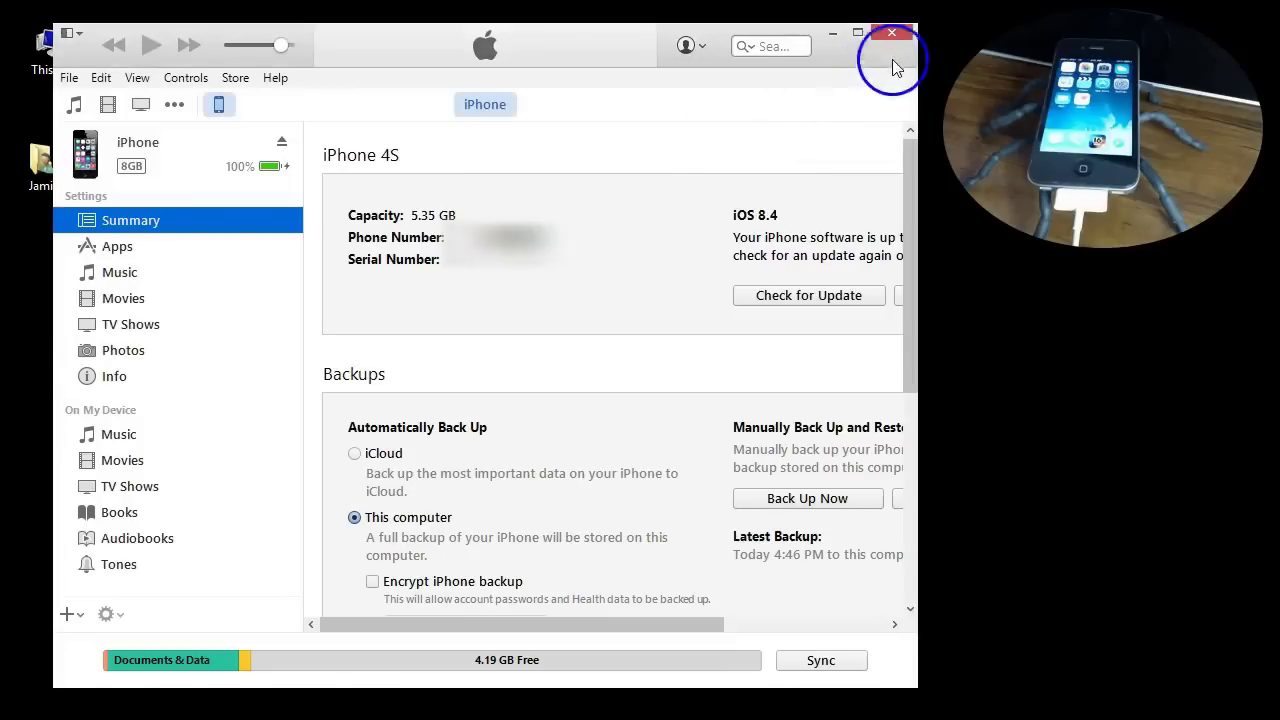
left_click(891, 34)
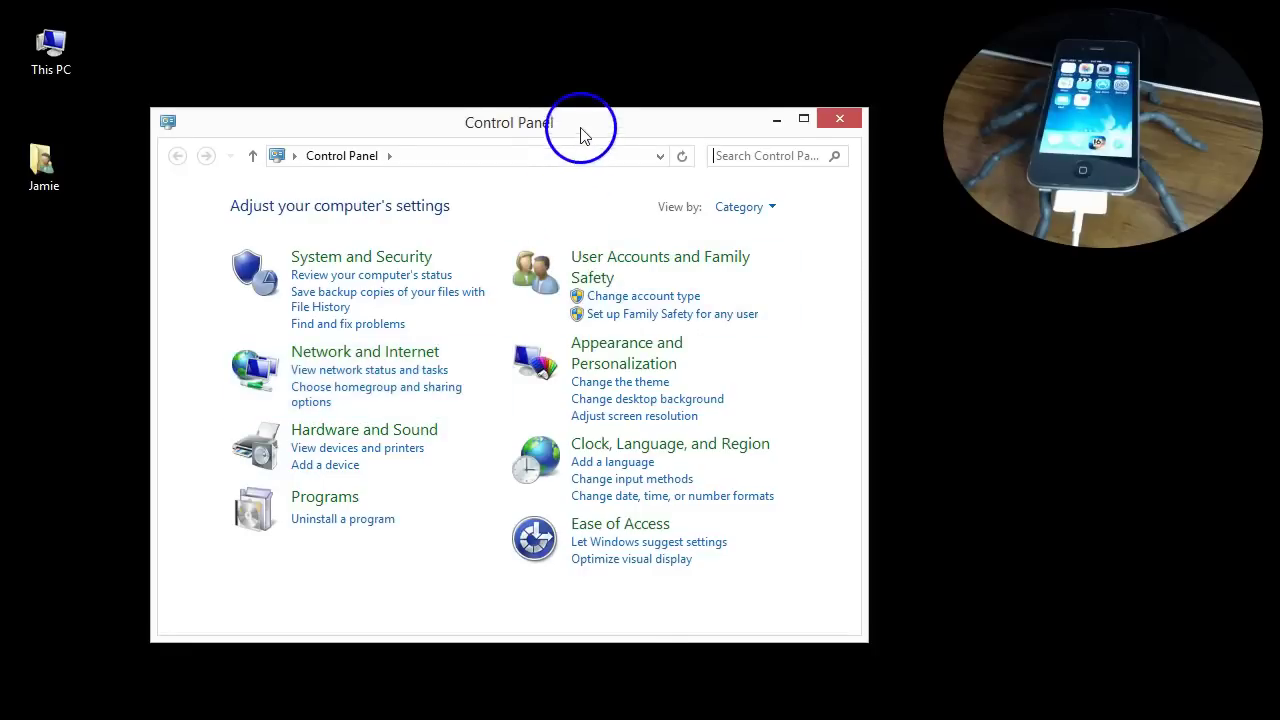
Step: Open the properties of the unspecified Apple Mobile Device USB Driver device in Control Panel's Devices and Printers
left_click_drag(580, 128, 594, 78)
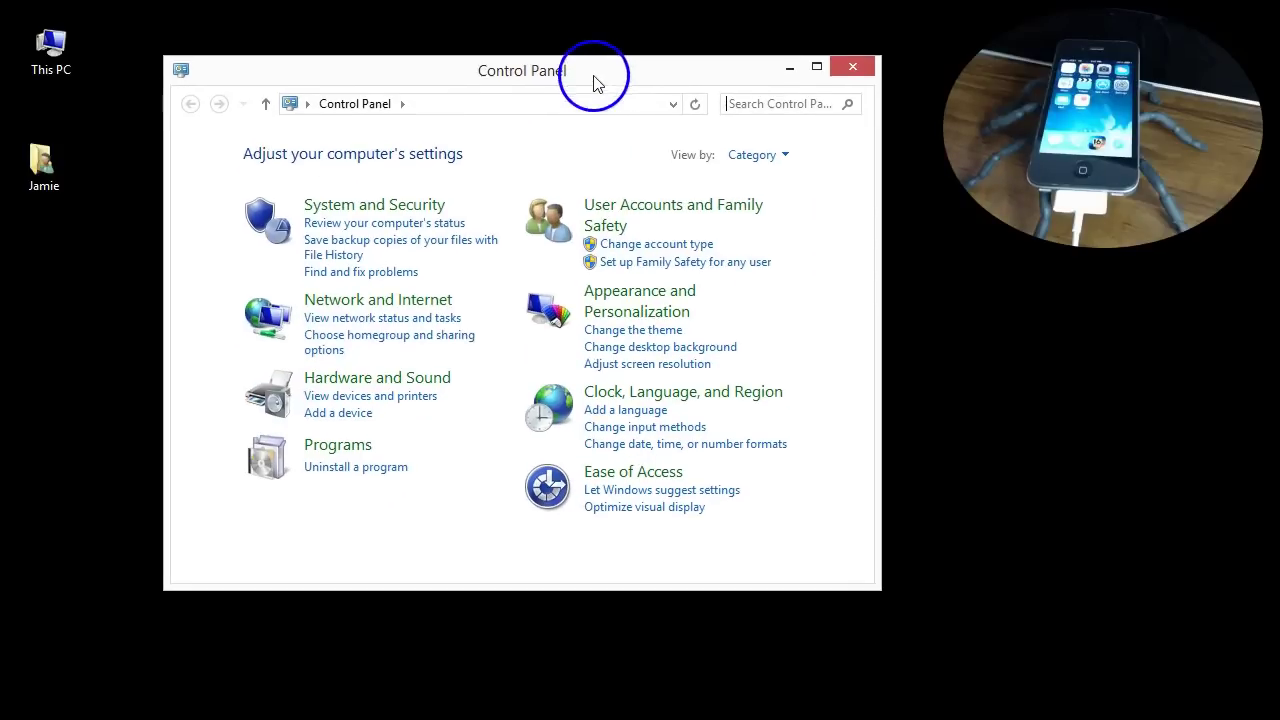
left_click(385, 380)
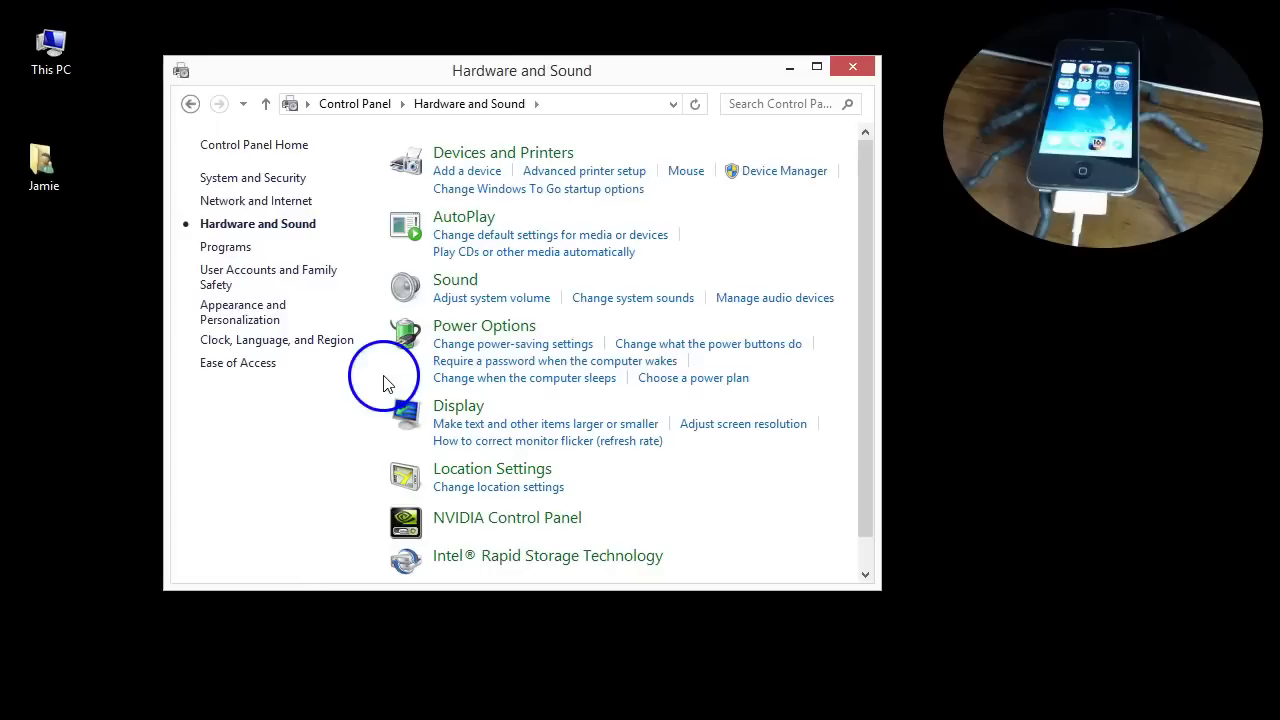
left_click(495, 155)
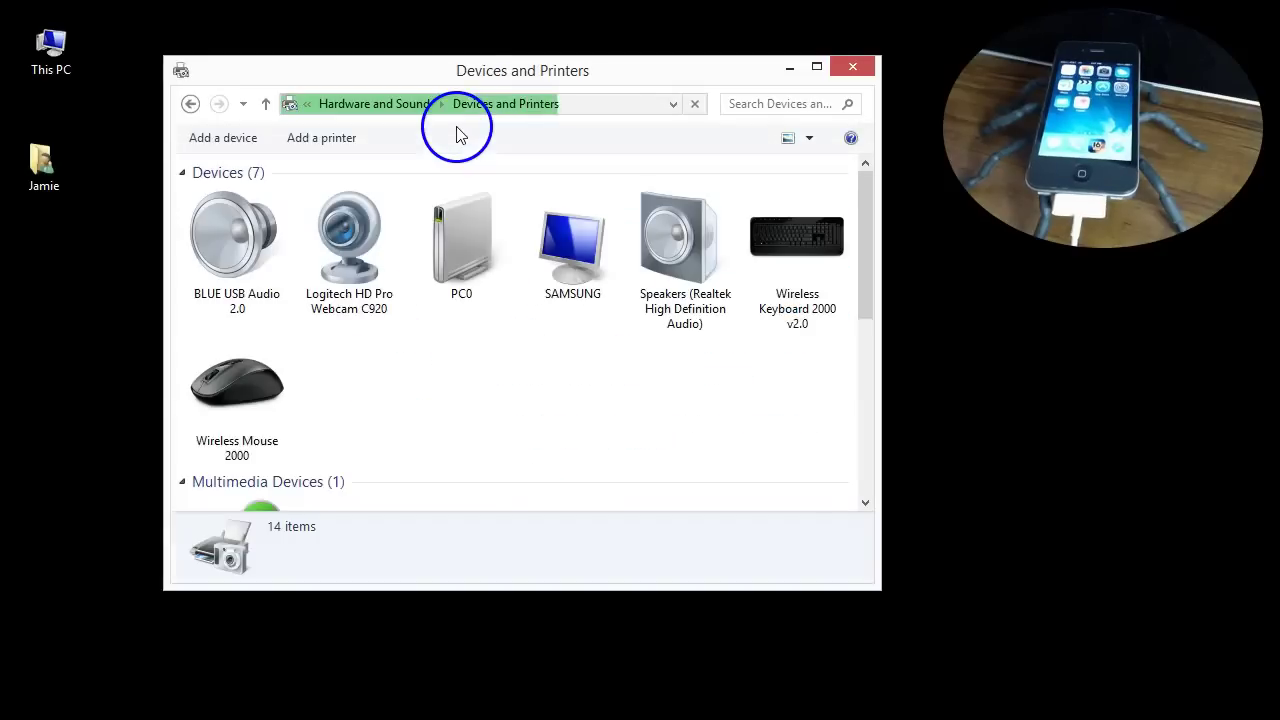
left_click_drag(871, 200, 863, 400)
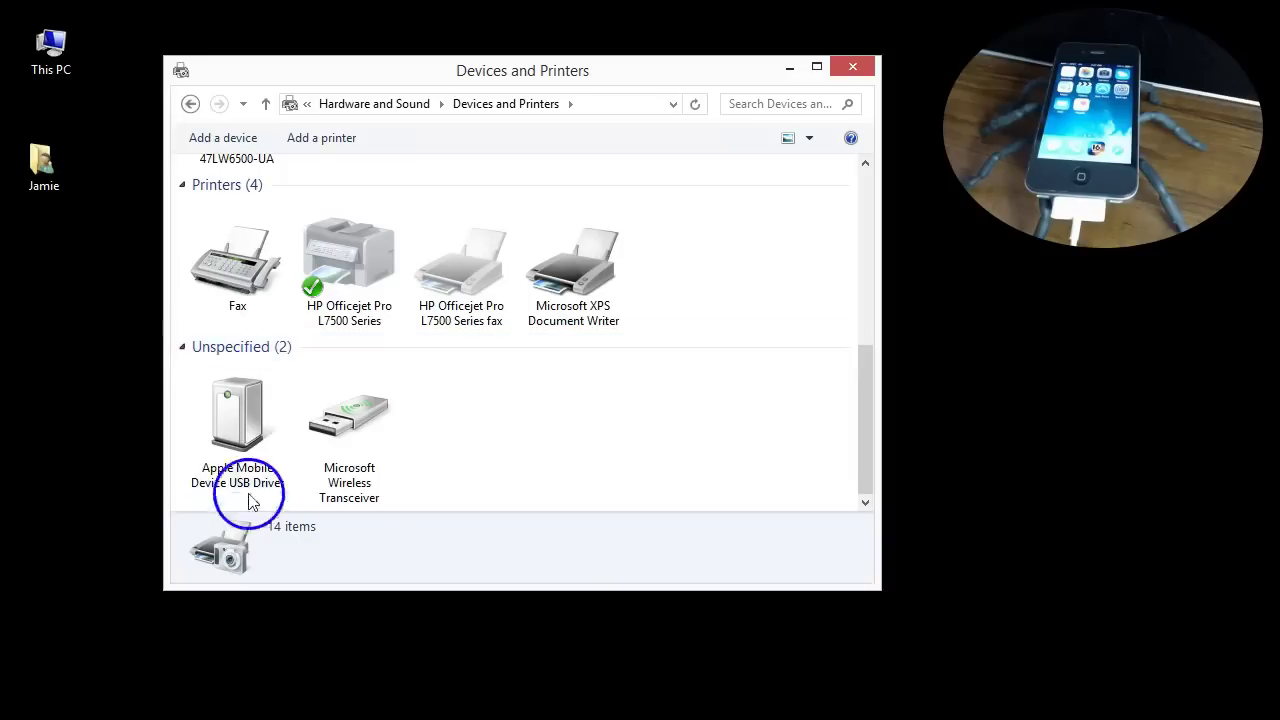
left_click(250, 455)
right_click(236, 432)
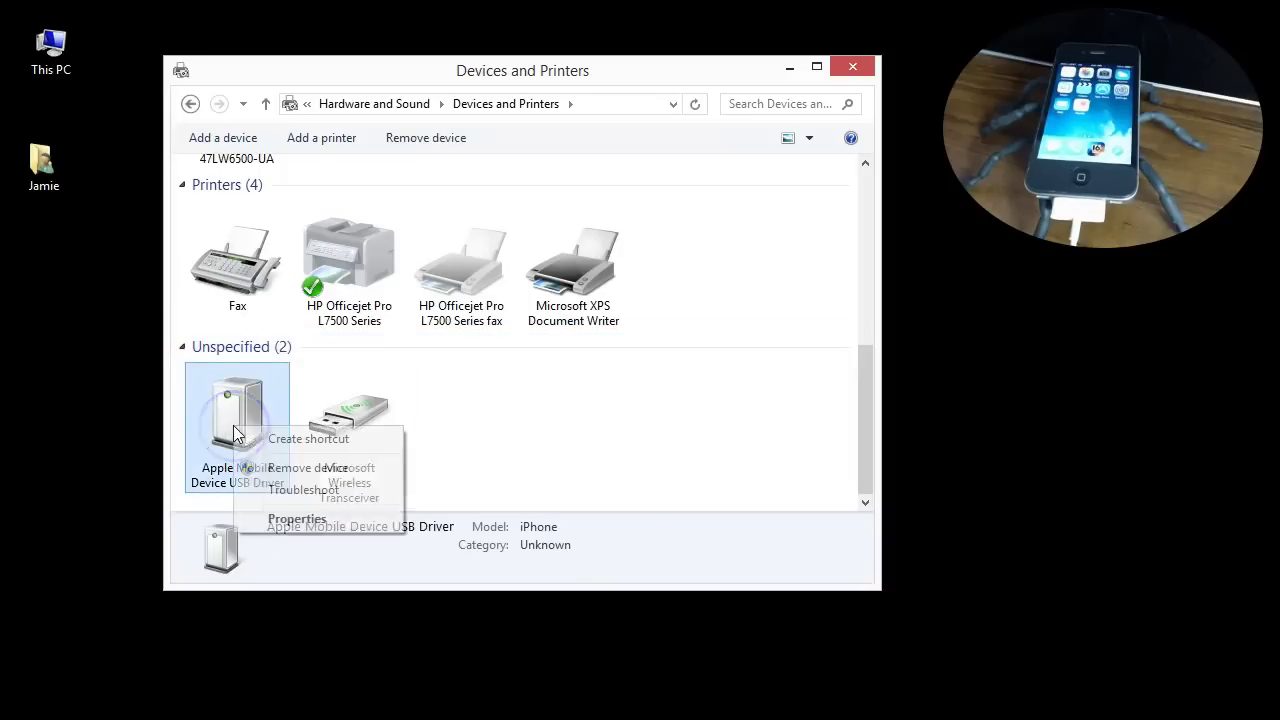
left_click(296, 519)
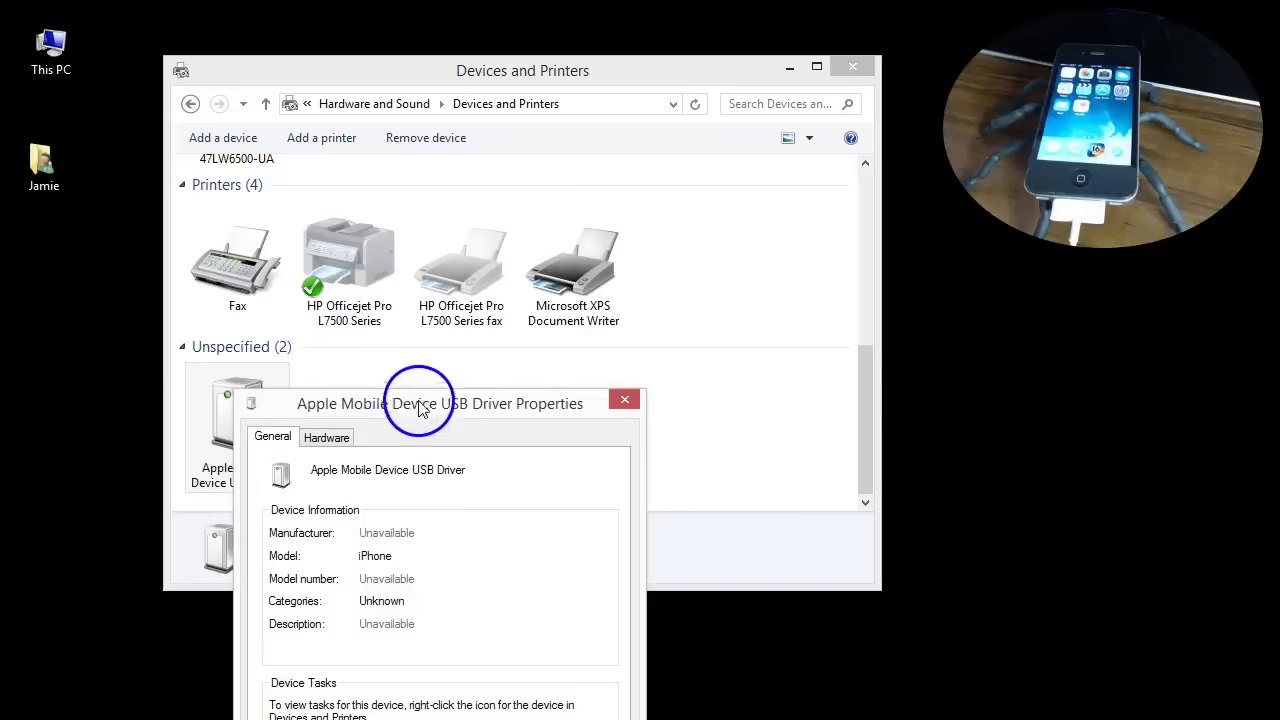
Step: Open the changeable hardware settings of the Apple Mobile Device USB Driver function and show its driver information
left_click_drag(418, 410, 447, 90)
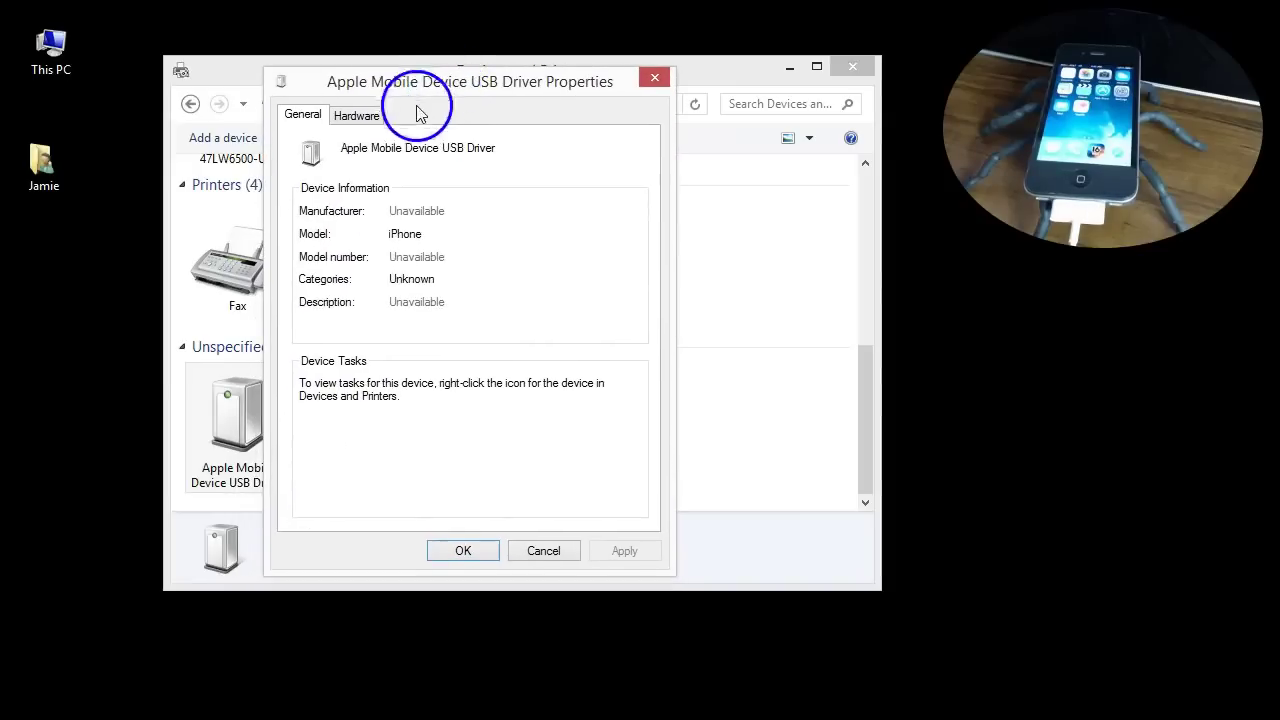
left_click(363, 121)
left_click(394, 232)
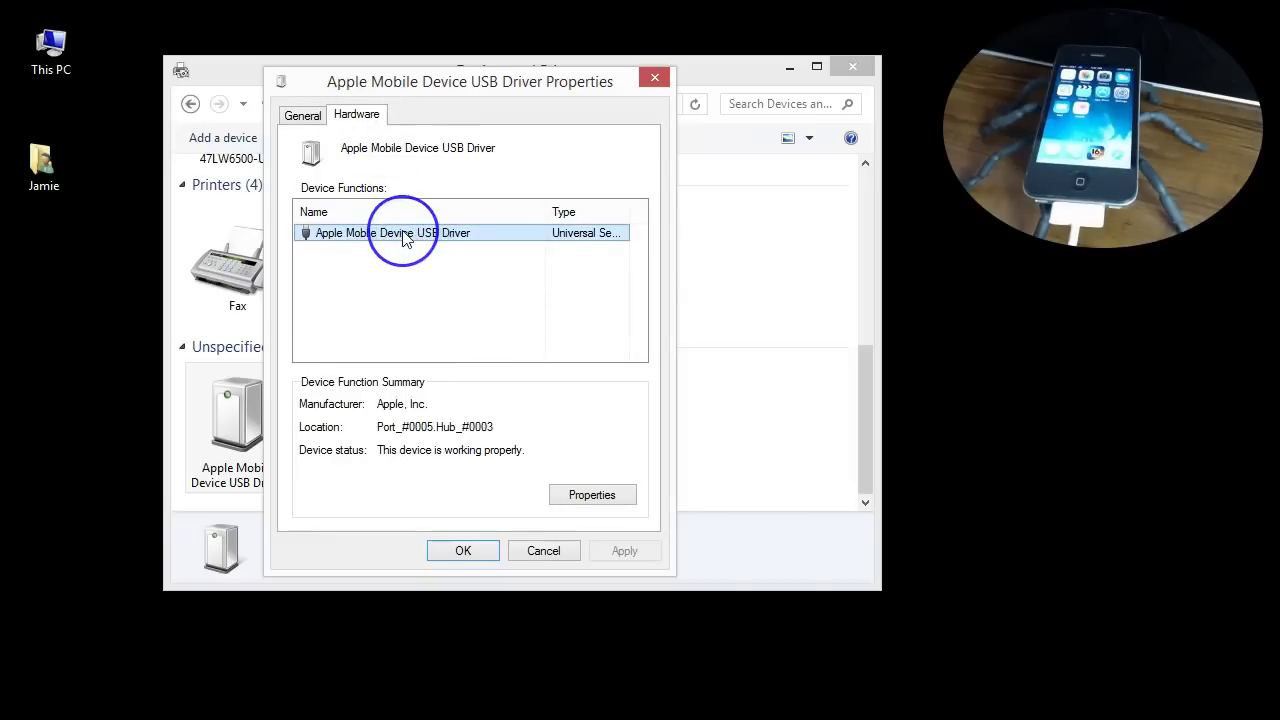
double_click(404, 234)
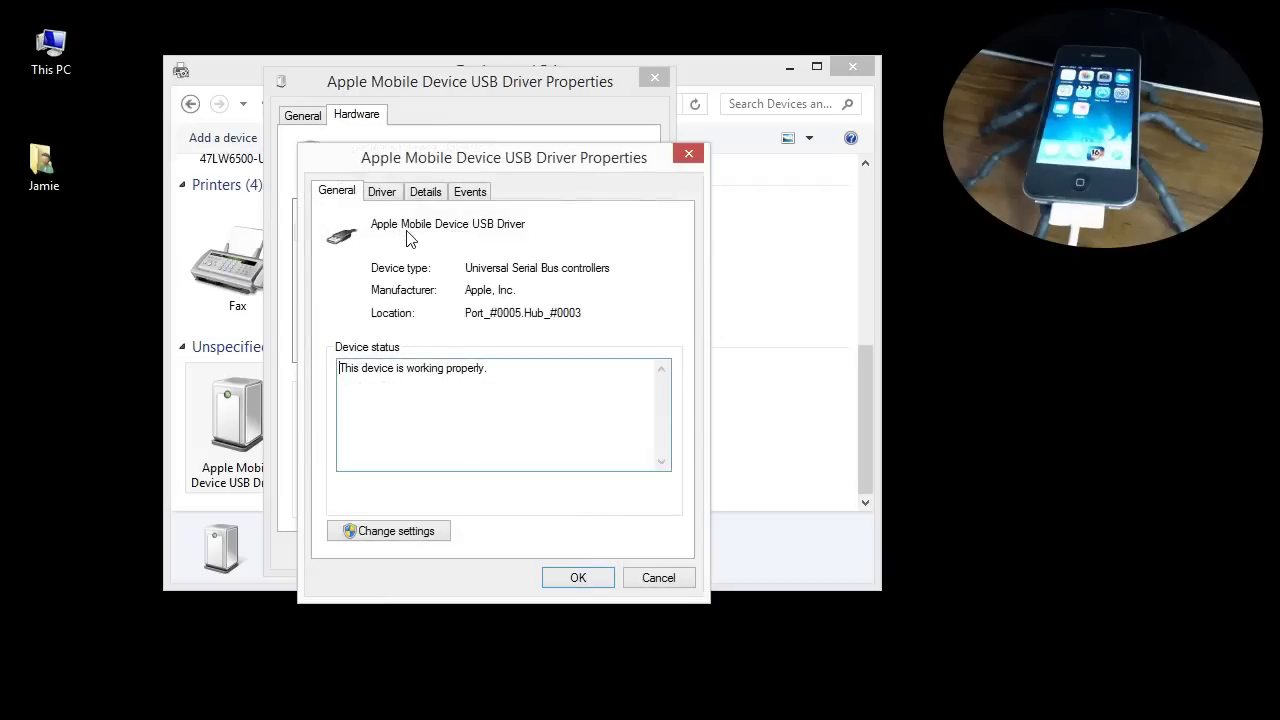
left_click(400, 538)
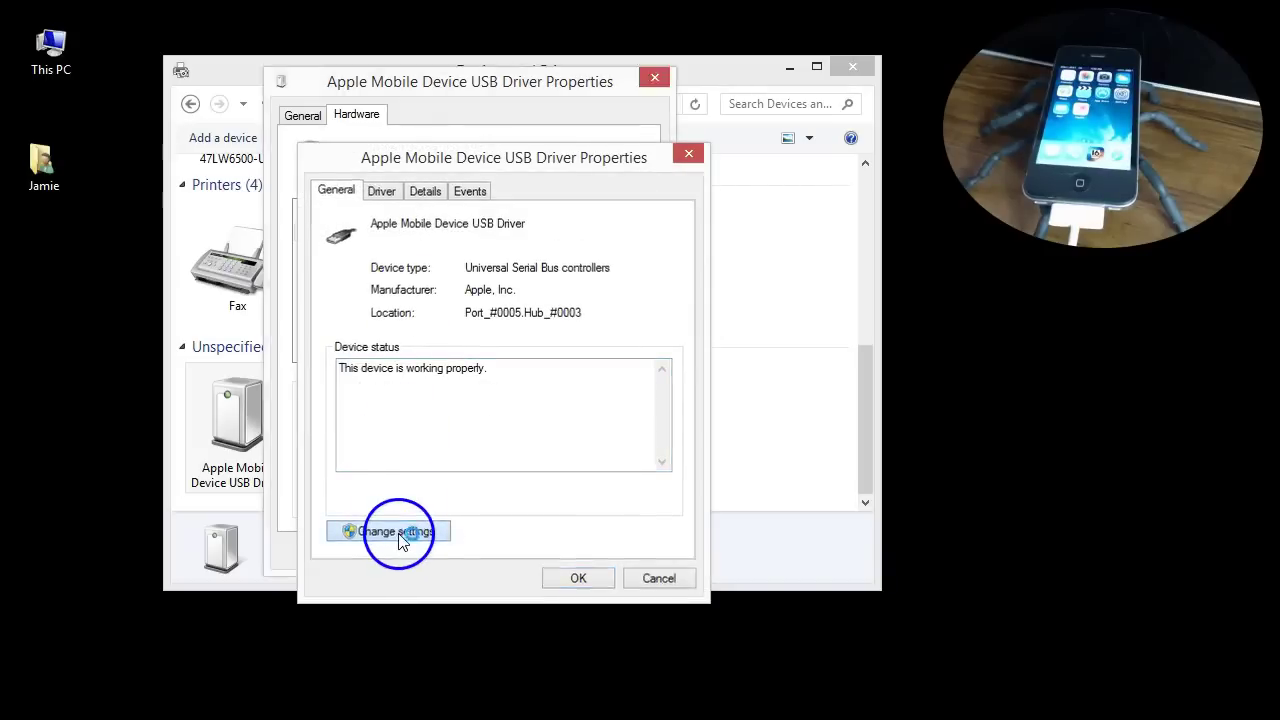
left_click_drag(191, 49, 518, 93)
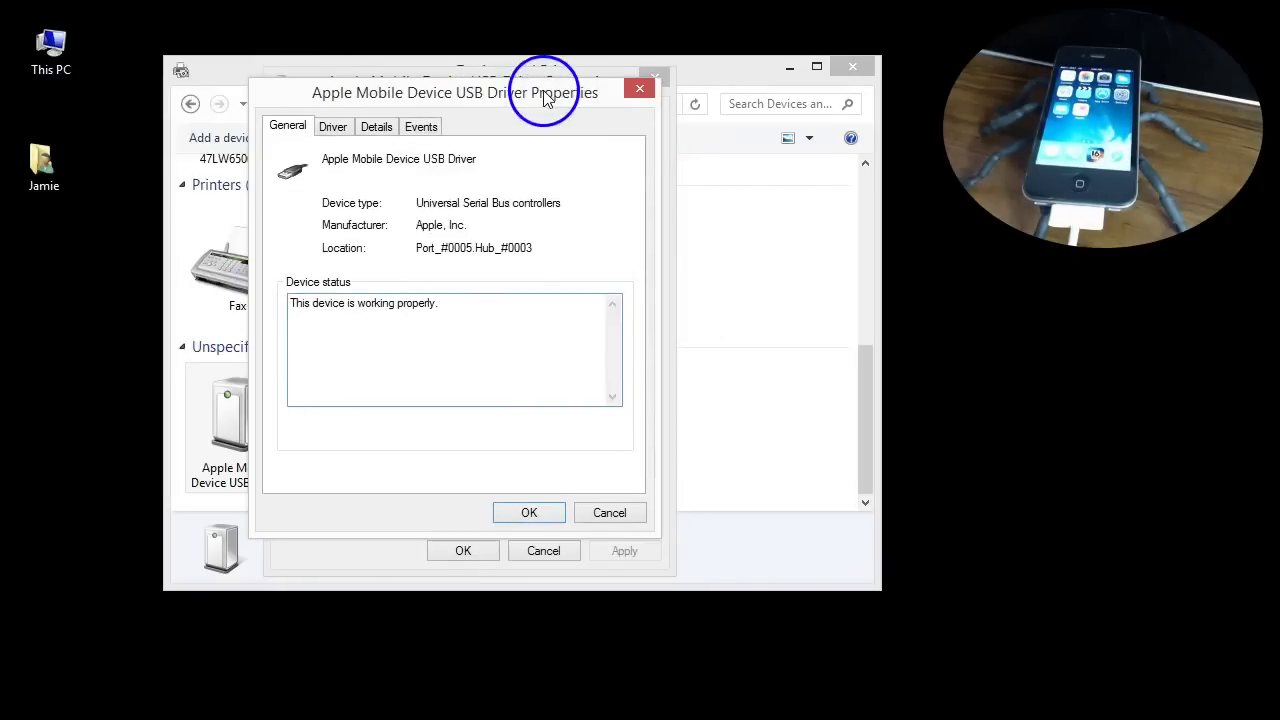
left_click(333, 128)
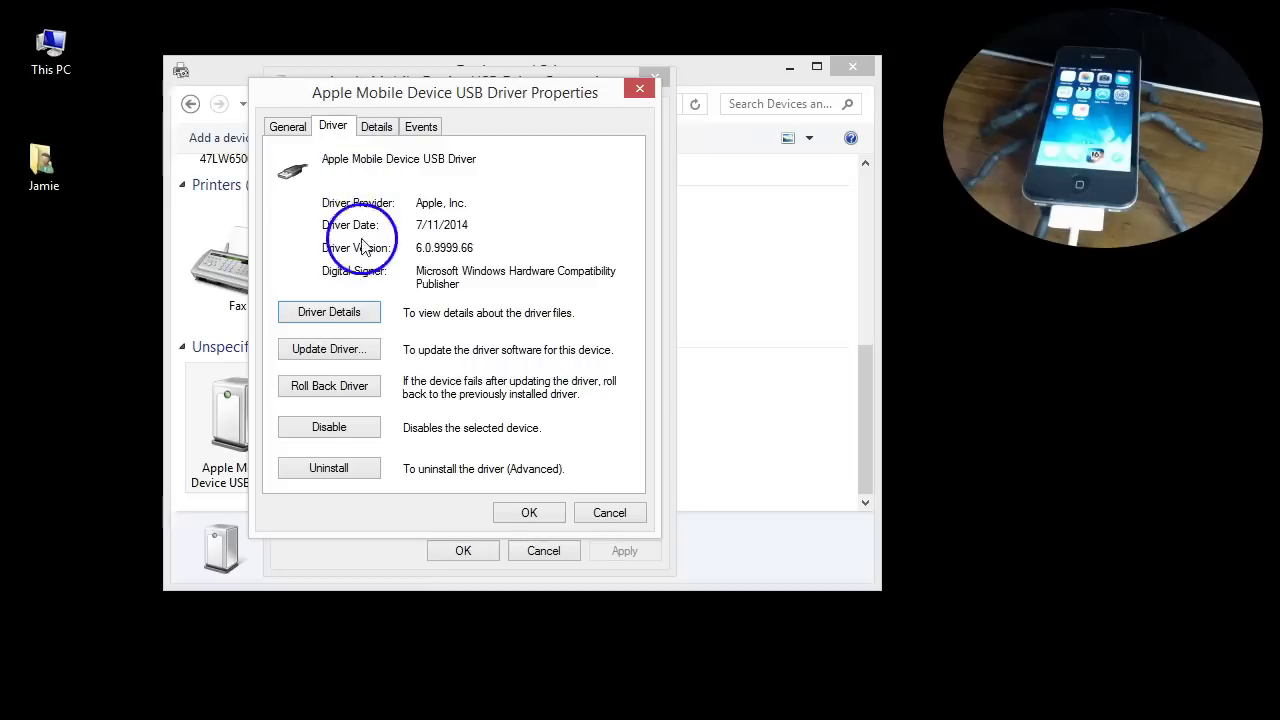
Step: Update the device's driver manually by installing MTP USB Device from the list of compatible drivers on the computer
left_click(330, 350)
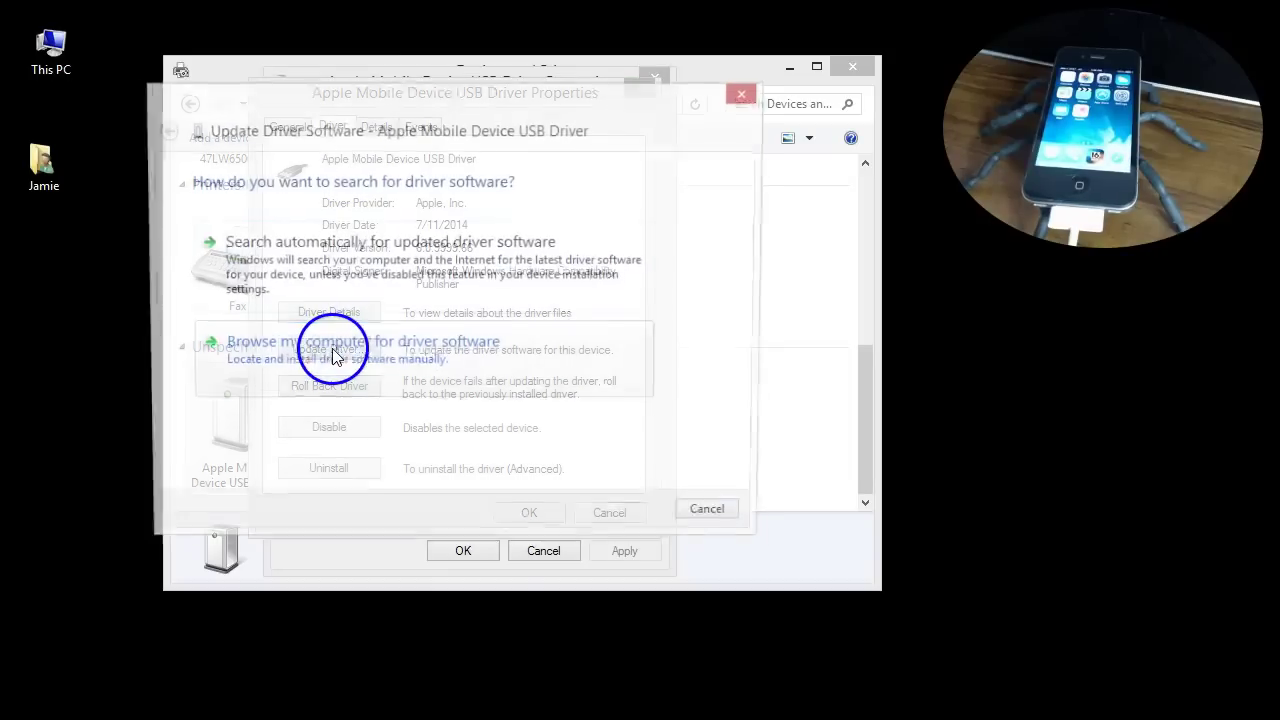
left_click(345, 383)
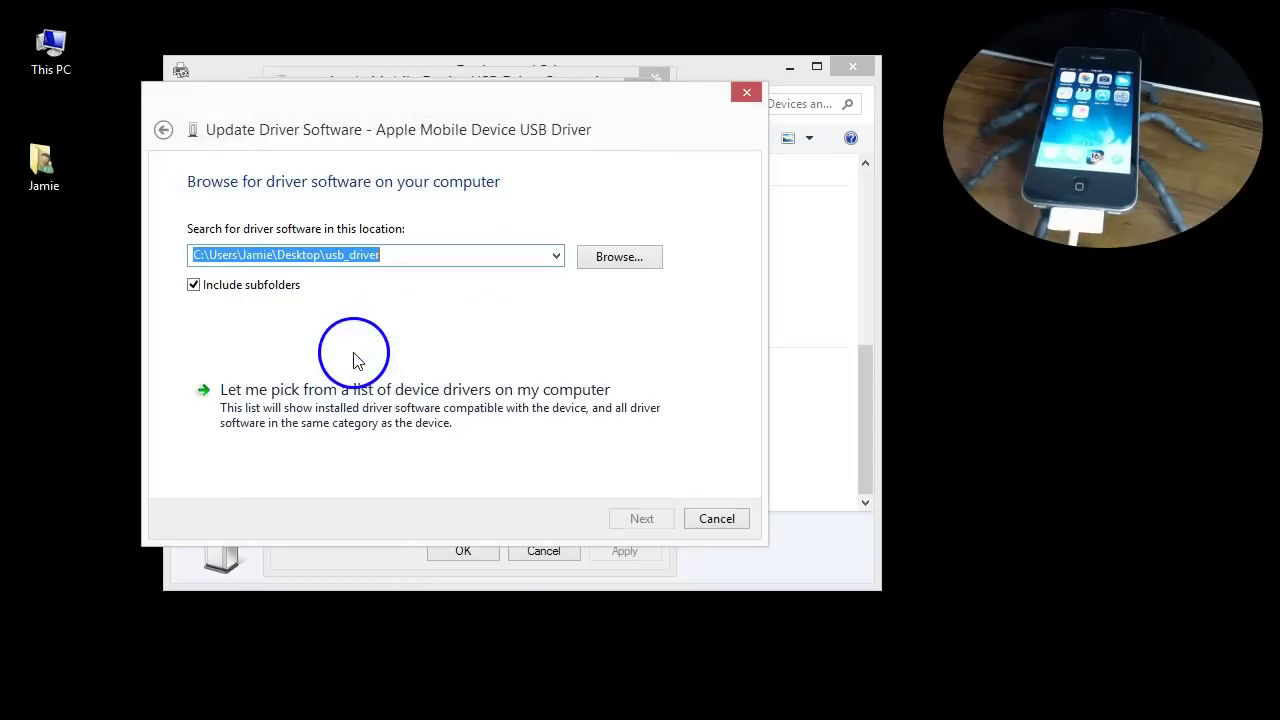
left_click(287, 408)
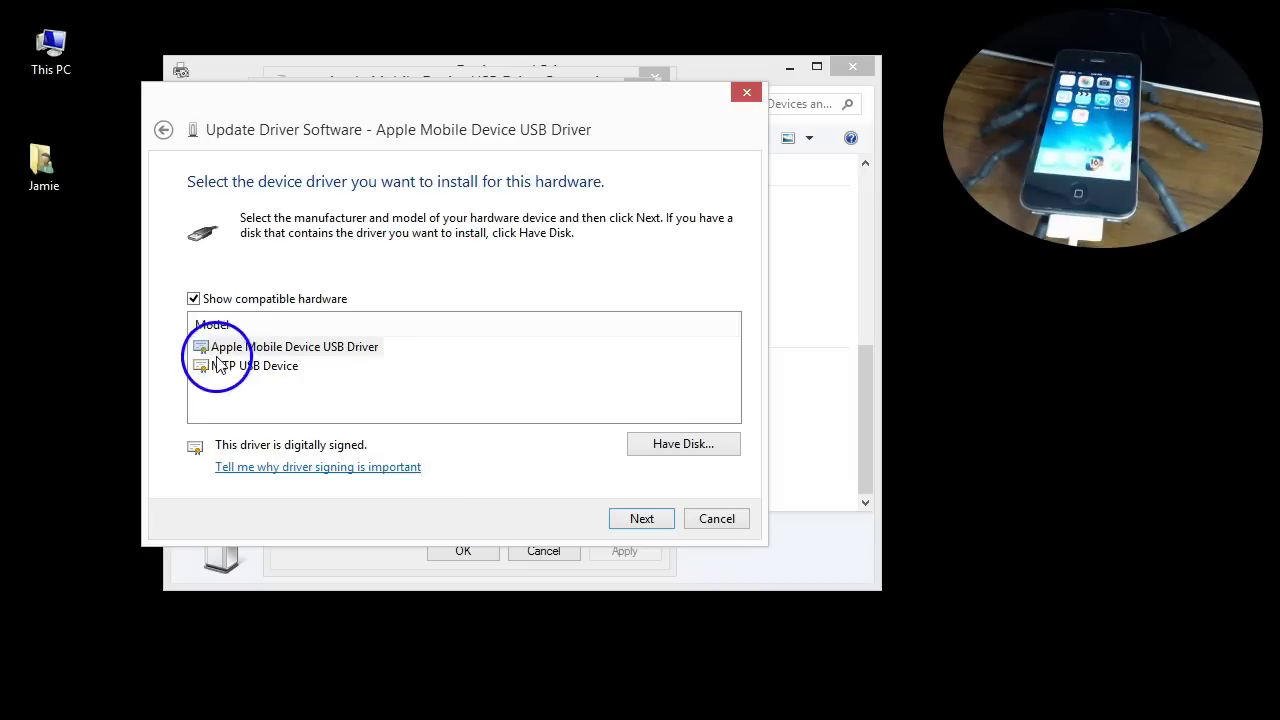
double_click(51, 45)
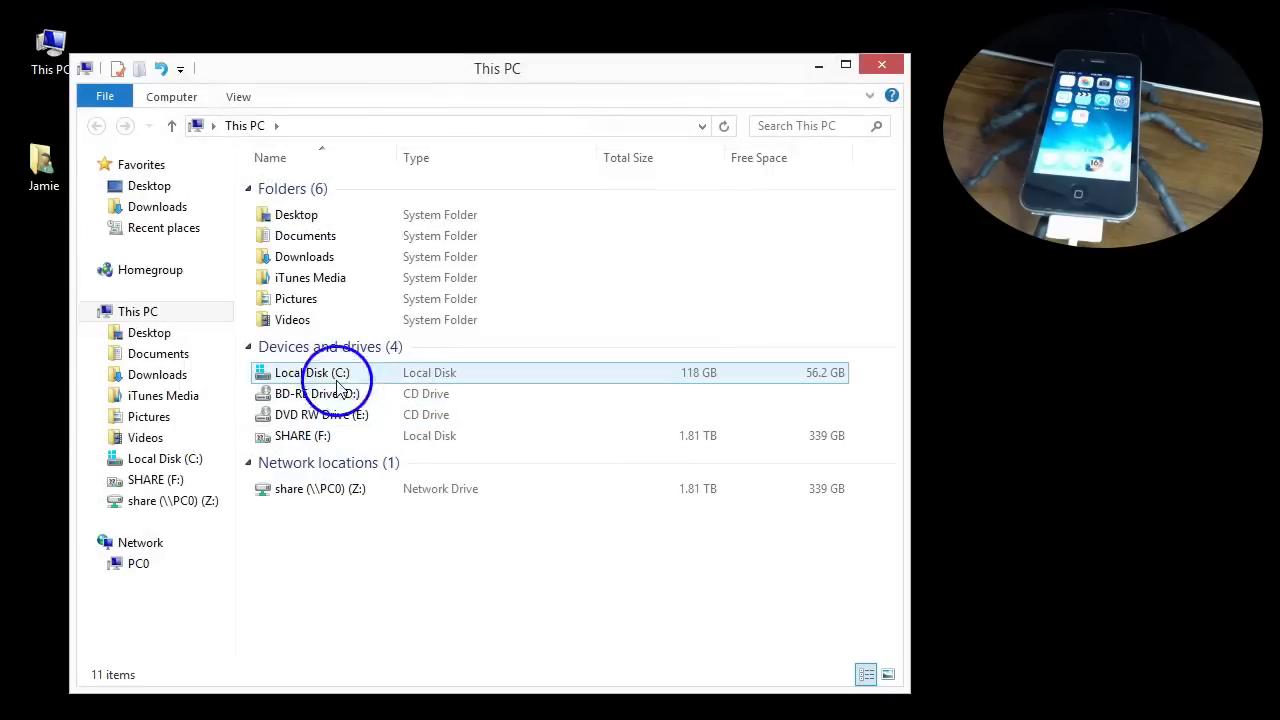
left_click(881, 64)
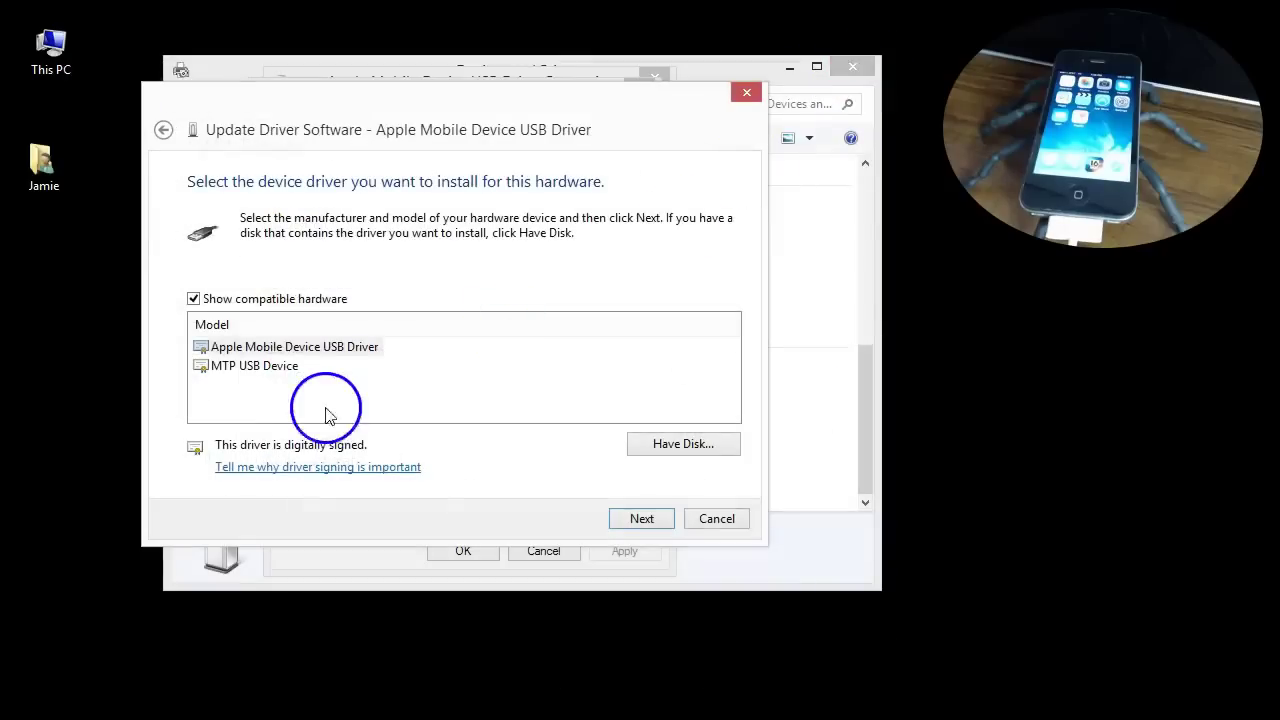
left_click(270, 369)
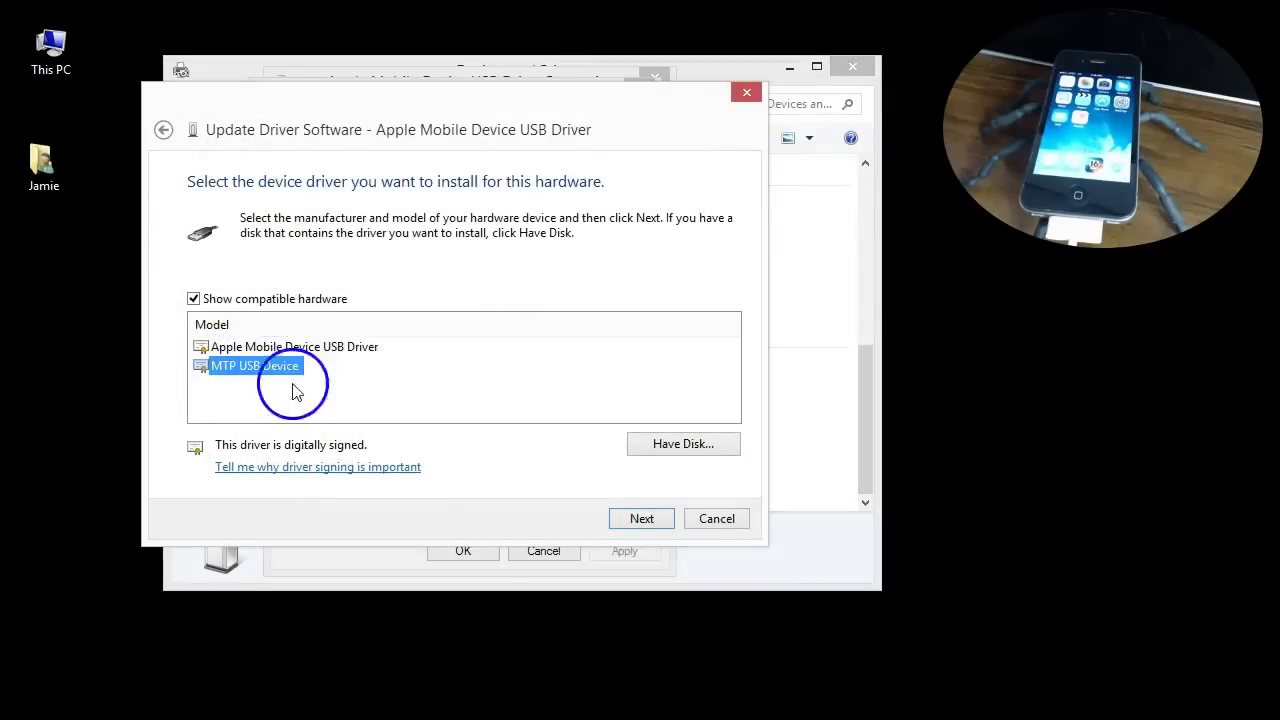
left_click(640, 518)
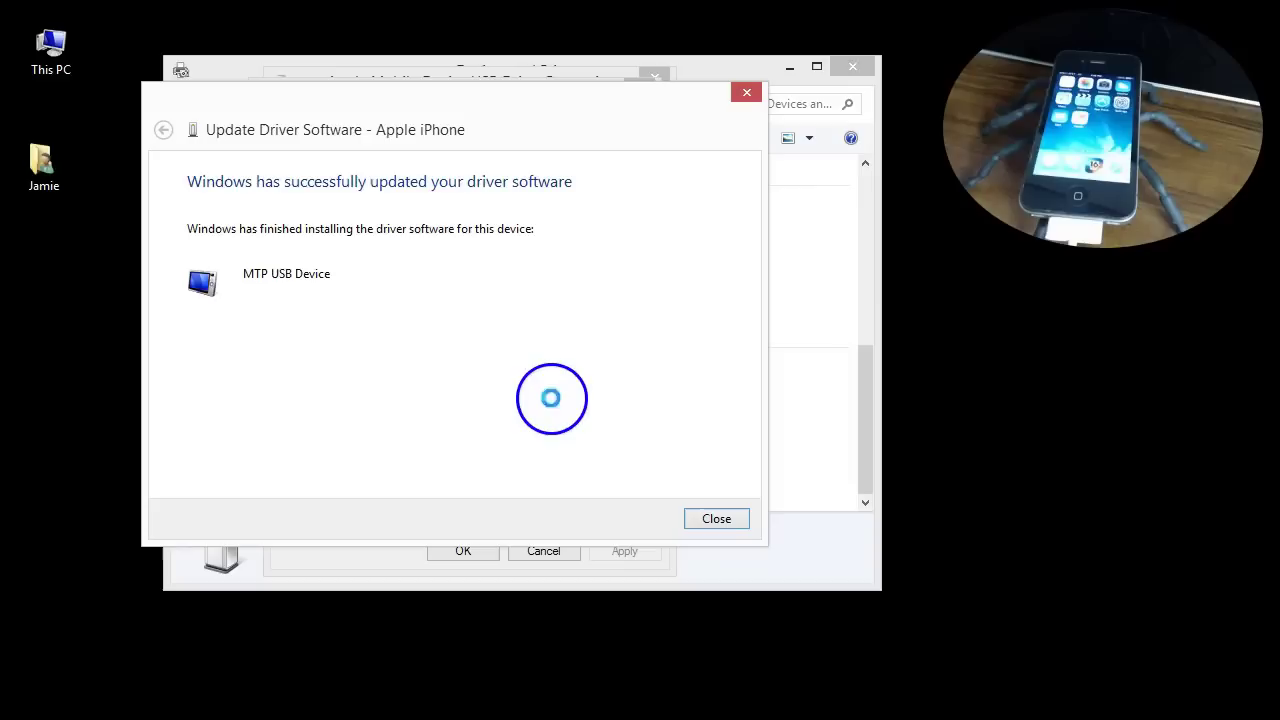
left_click(716, 519)
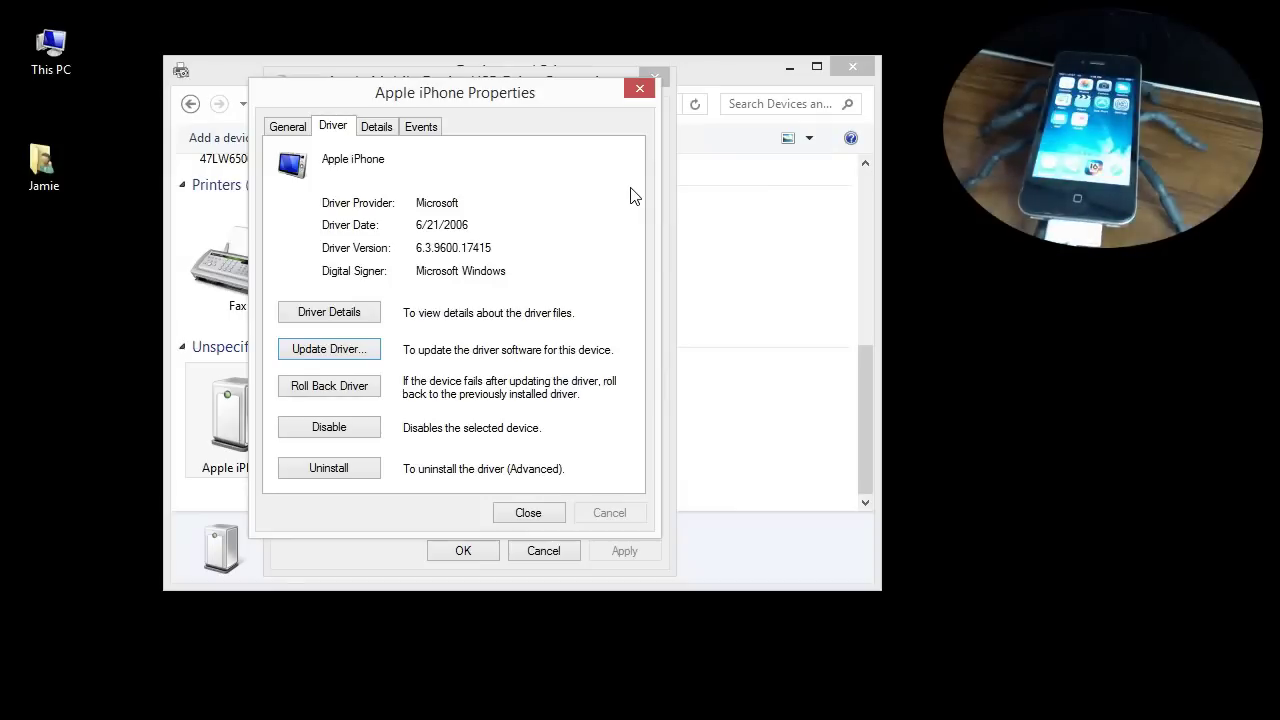
Step: Close the device's properties dialogs and the Devices and Printers window
left_click(640, 88)
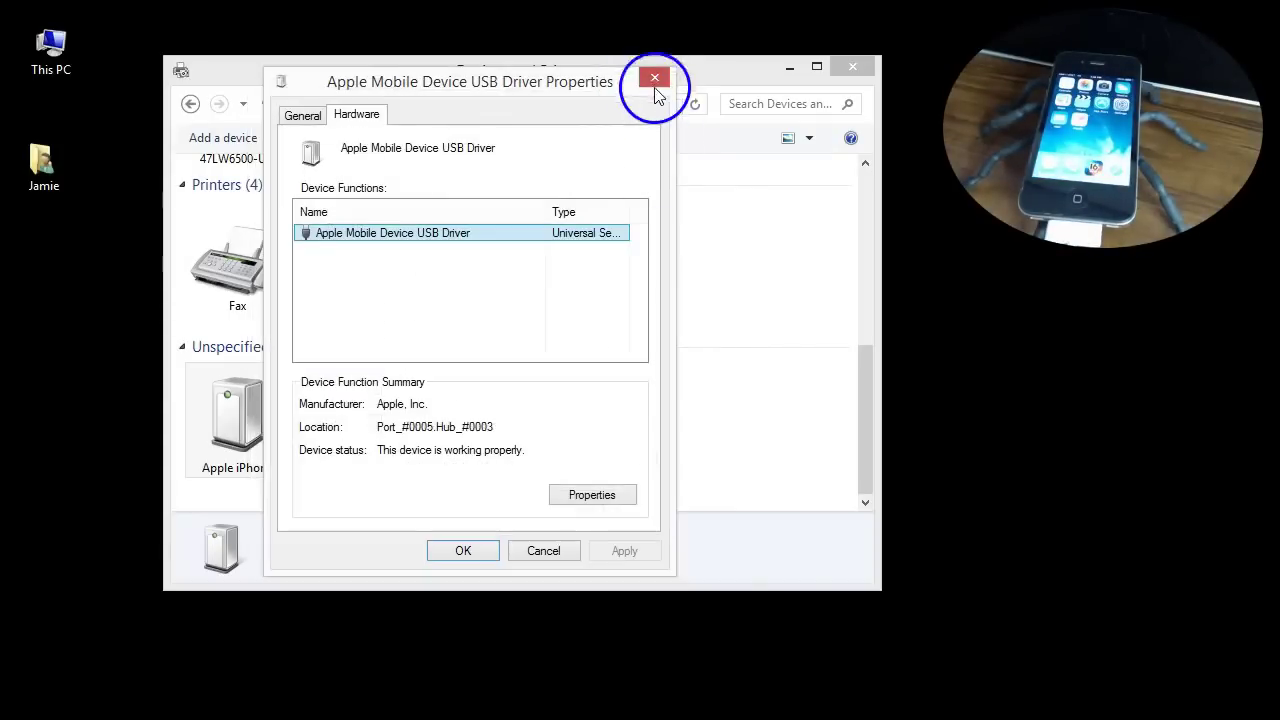
left_click(655, 78)
left_click(852, 70)
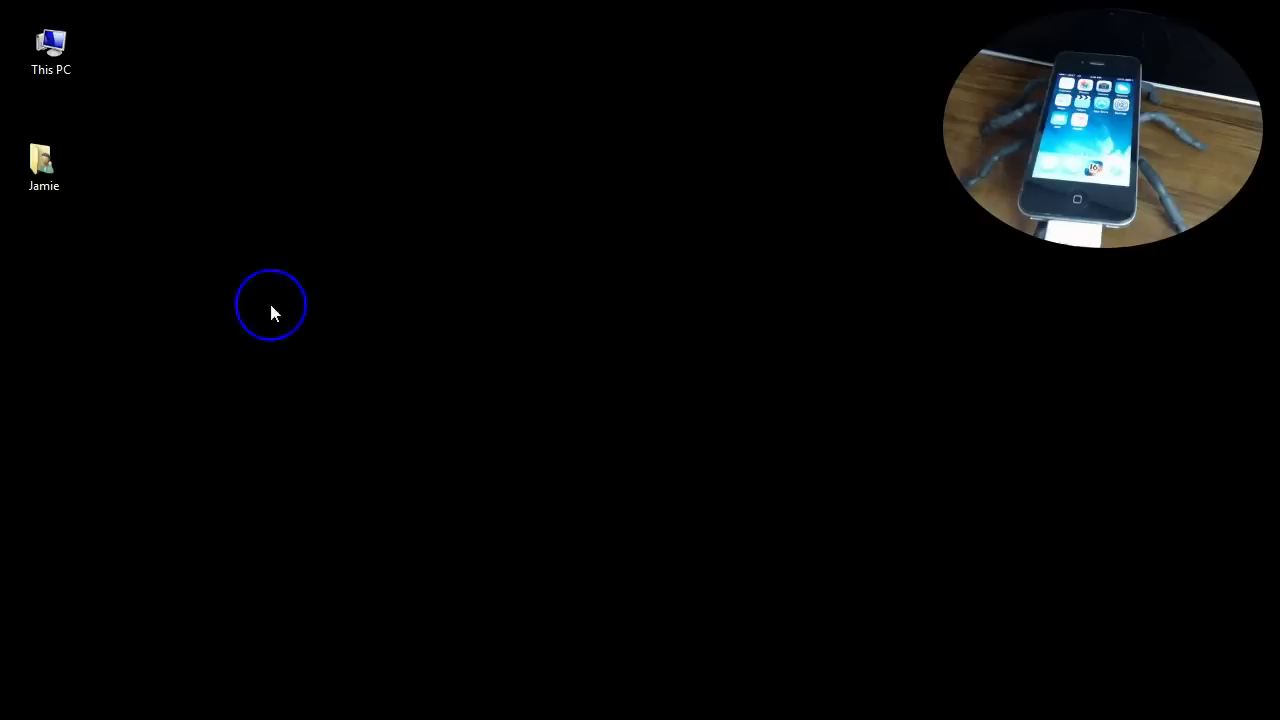
Step: Open This PC and browse the Apple iPhone's Internal Storage down to its DCIM folder
double_click(57, 58)
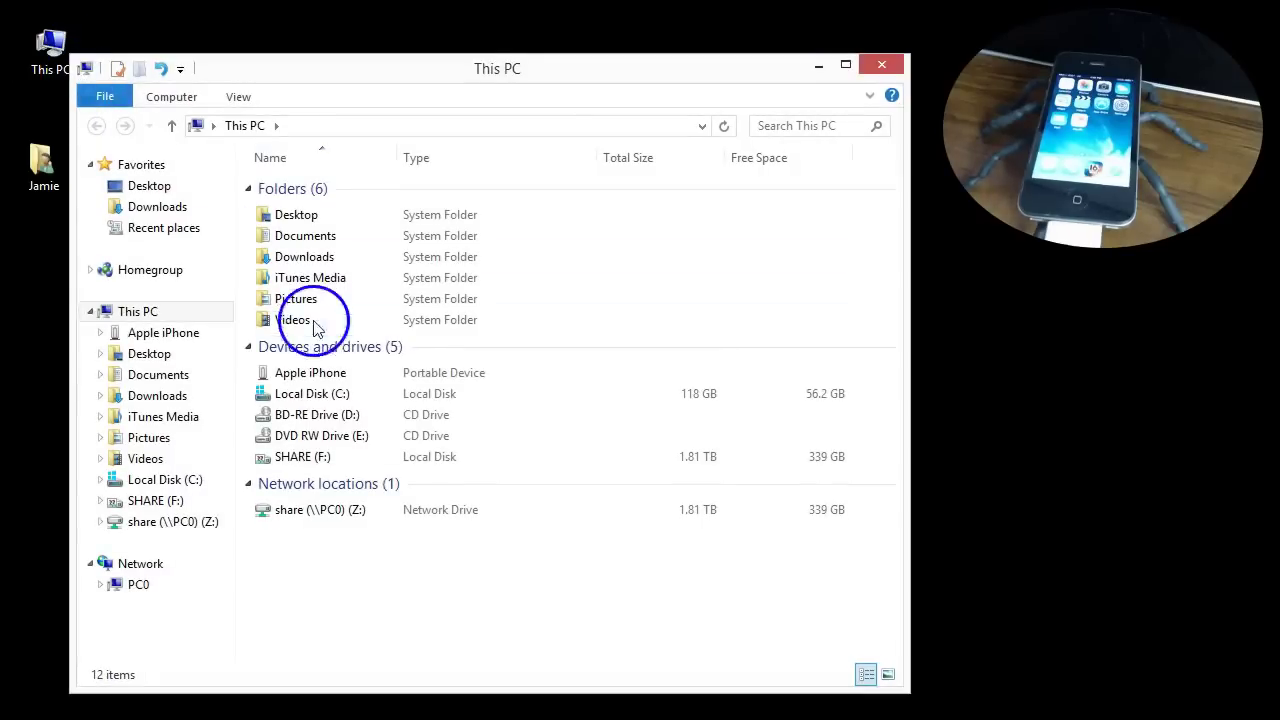
double_click(322, 377)
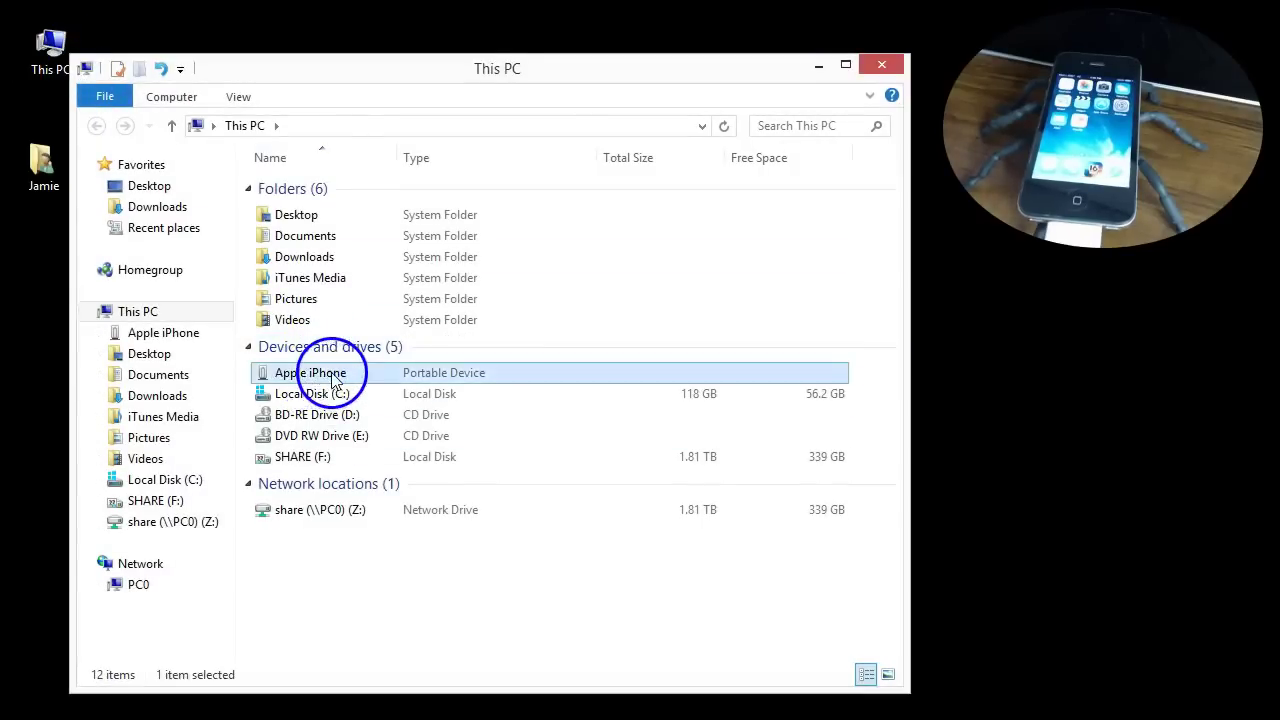
left_click(343, 195)
double_click(343, 195)
double_click(340, 194)
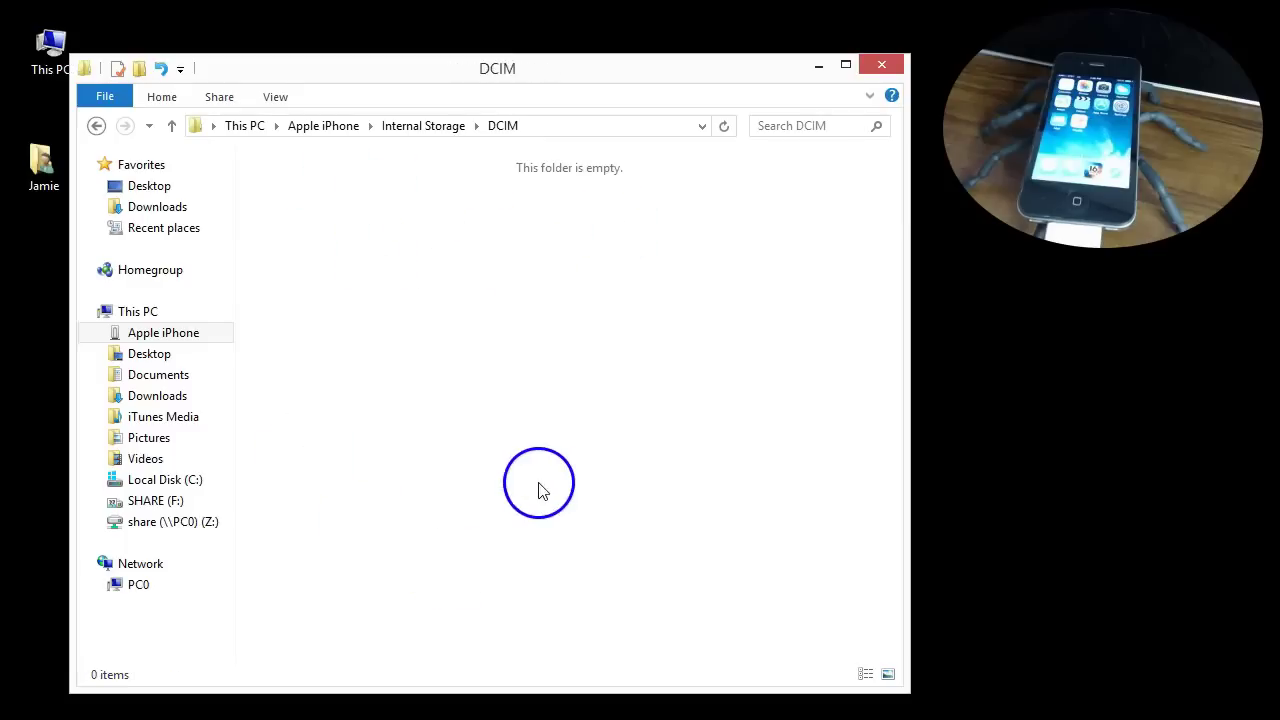
Step: Return from the DCIM folder to the This PC overview, and close the iTunes and This PC windows
left_click(98, 130)
left_click(97, 127)
left_click(97, 127)
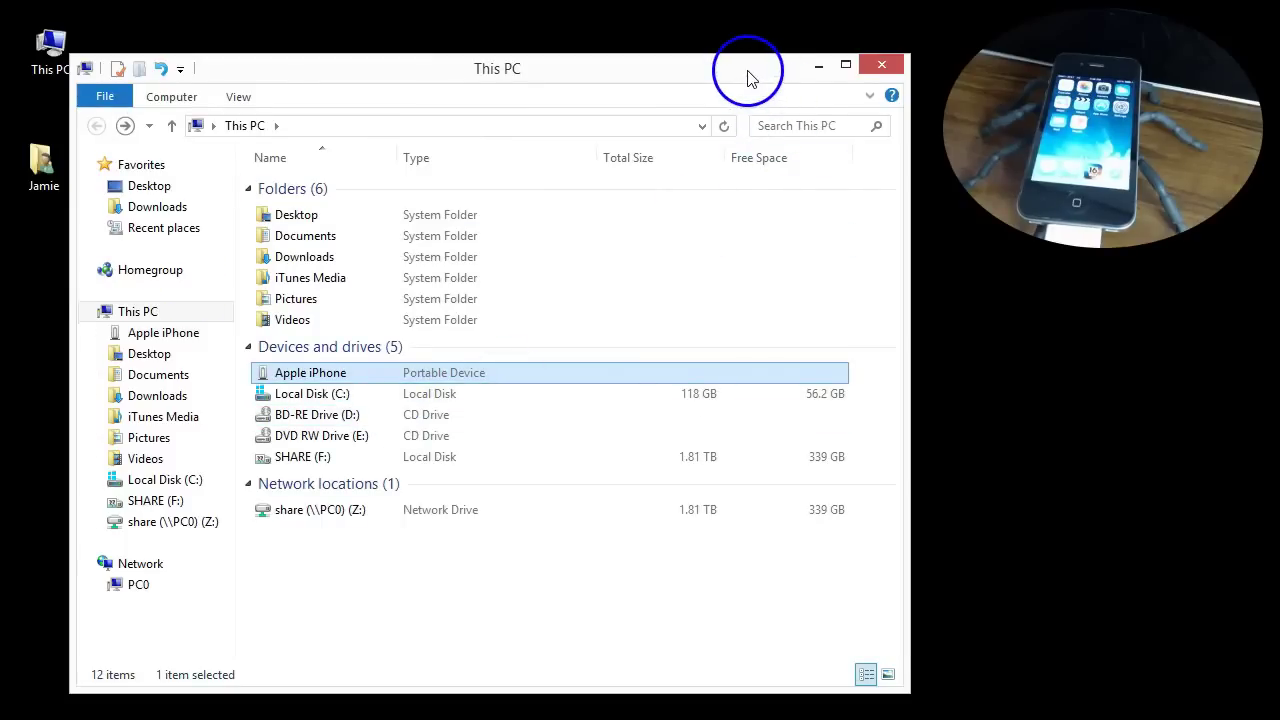
left_click_drag(749, 77, 770, 90)
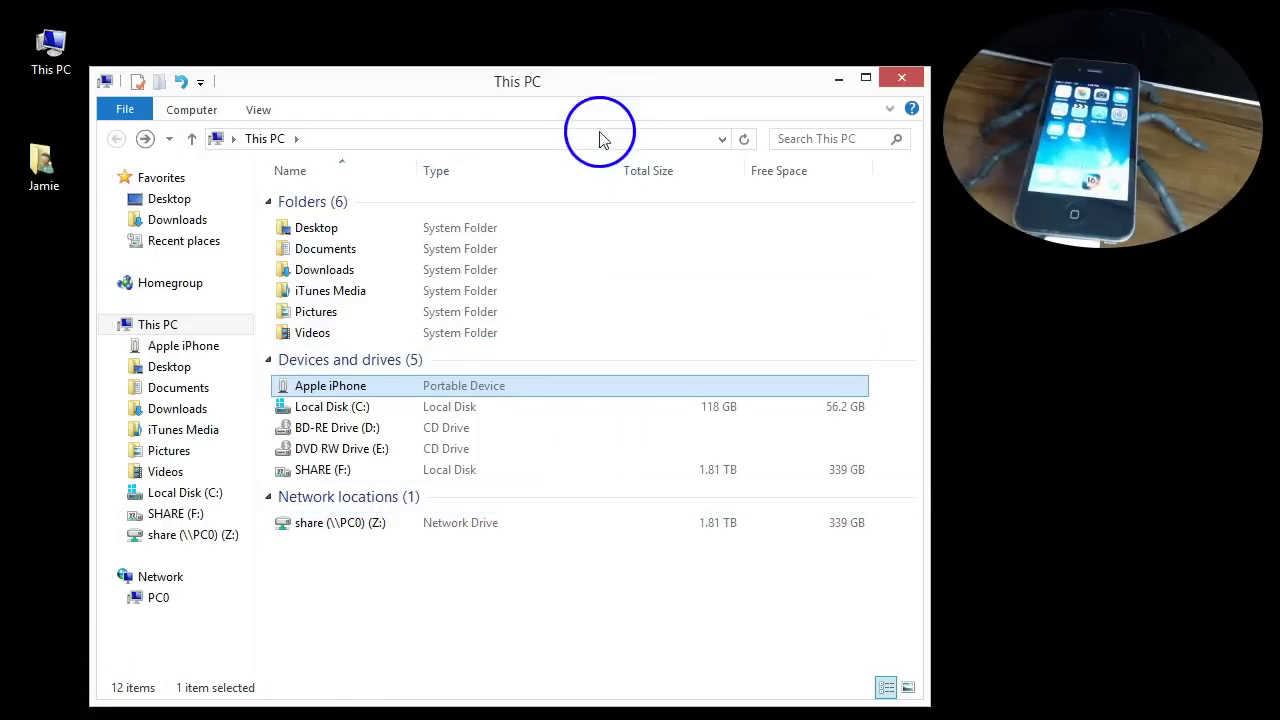
left_click_drag(609, 86, 612, 58)
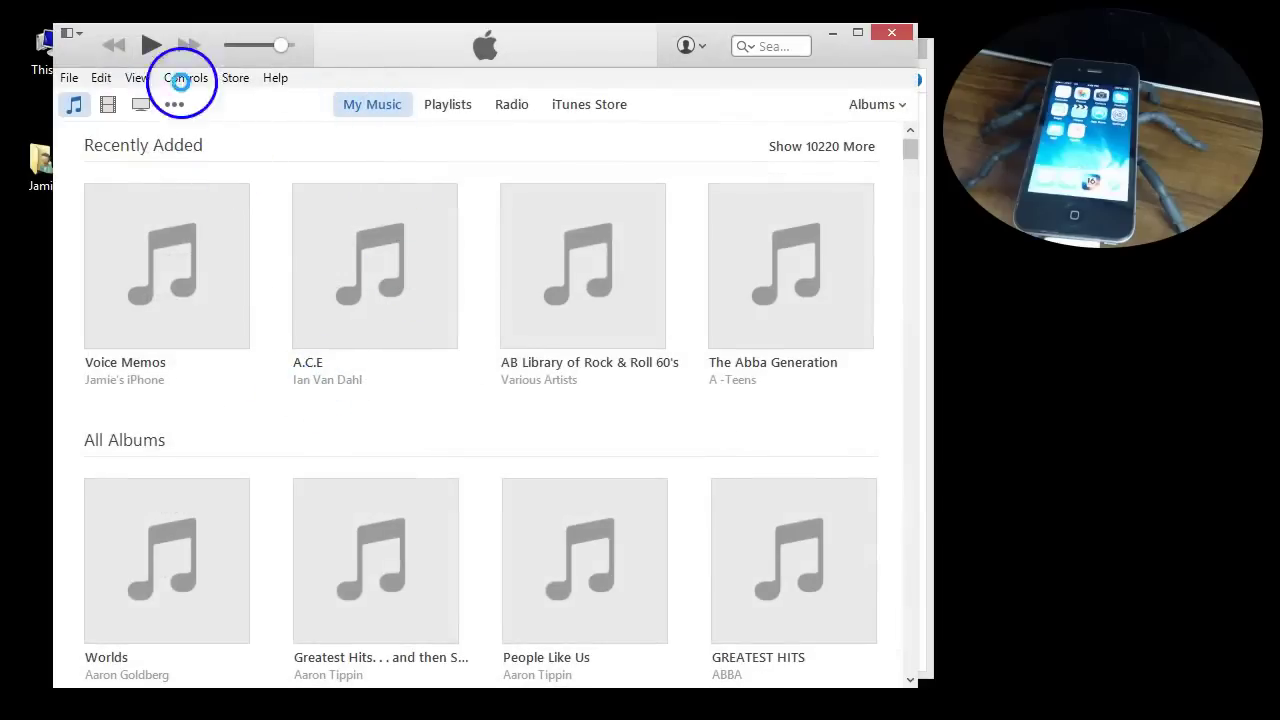
left_click(892, 38)
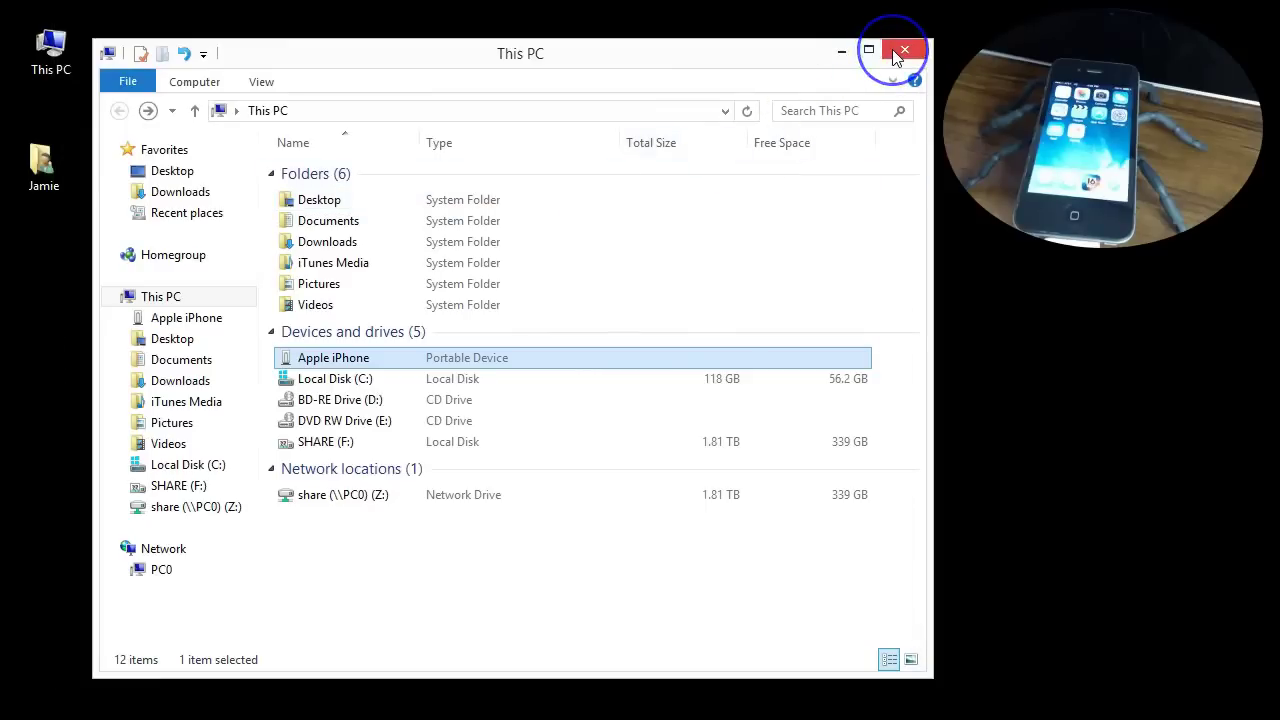
left_click(893, 50)
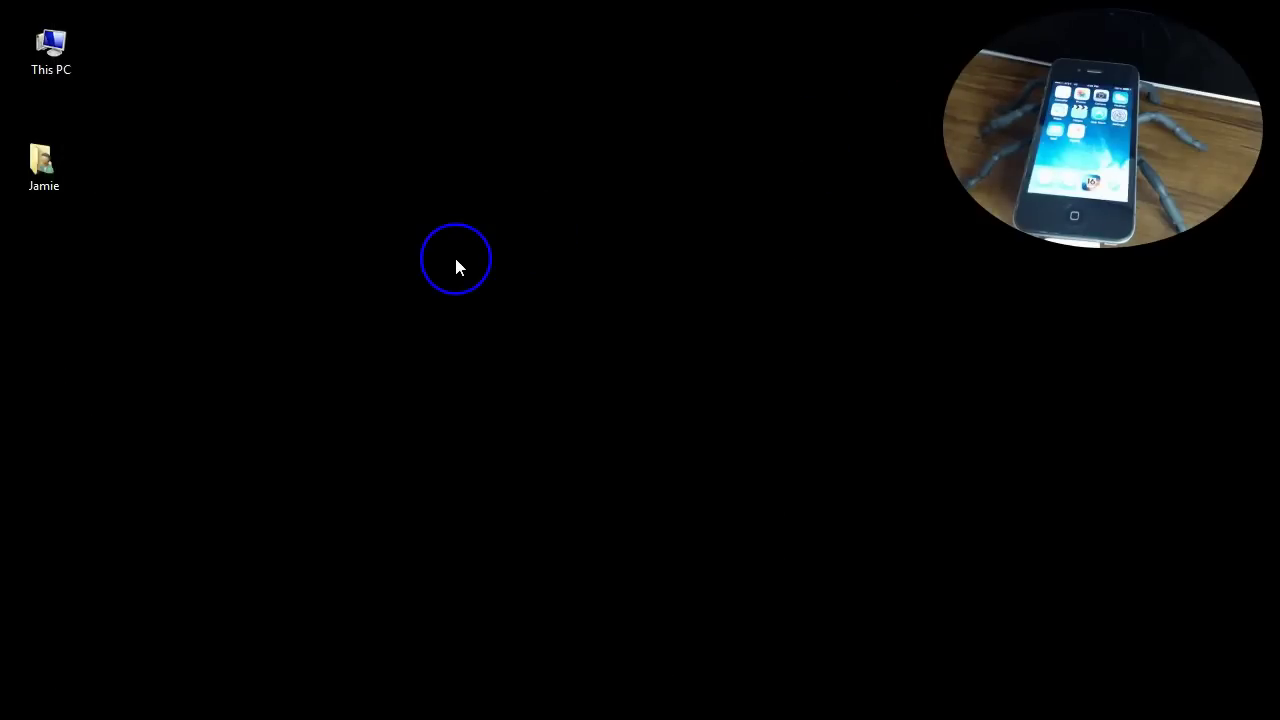
Step: Open Device Manager from the computer's system properties and expand the Portable Devices category
right_click(55, 44)
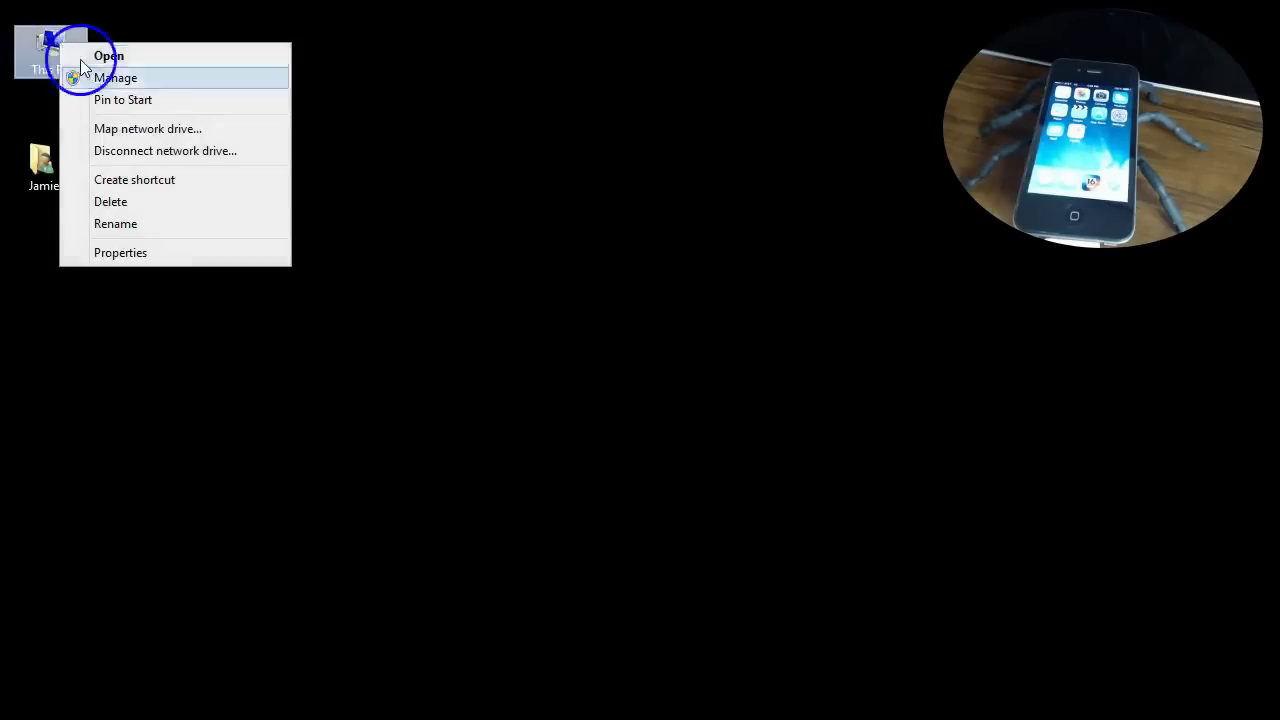
left_click(138, 253)
left_click(248, 180)
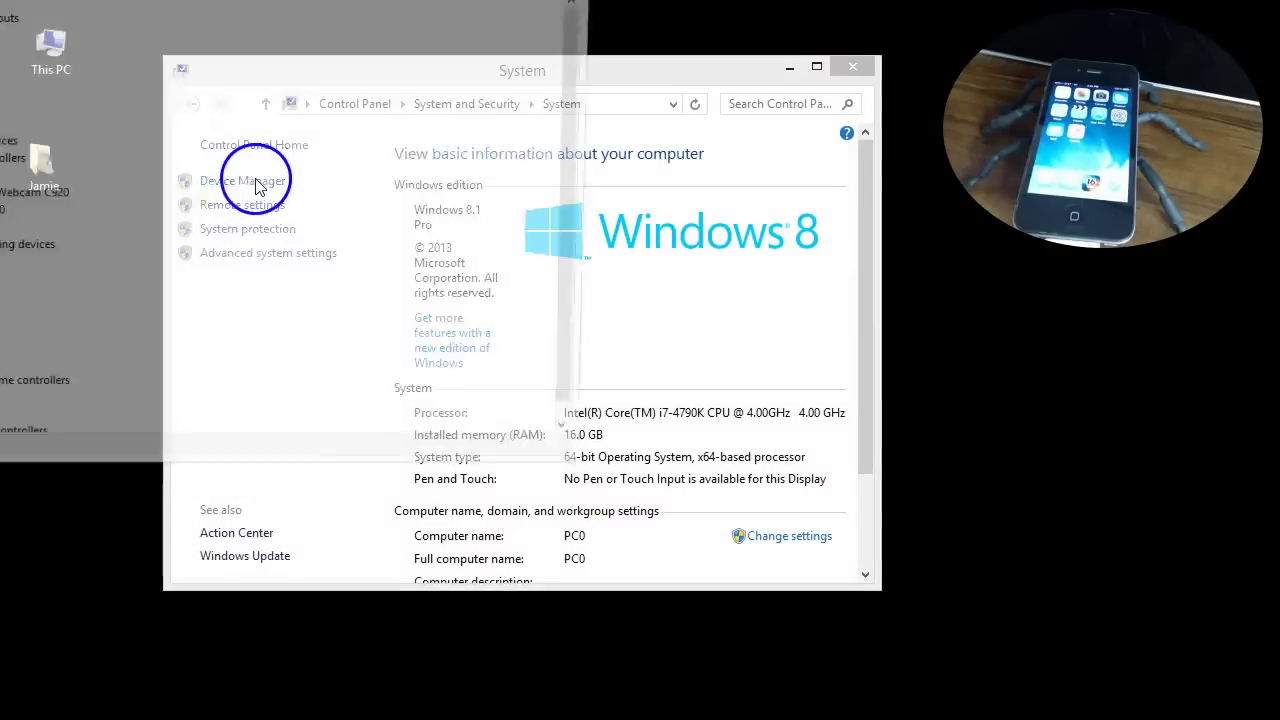
left_click_drag(249, 0, 585, 90)
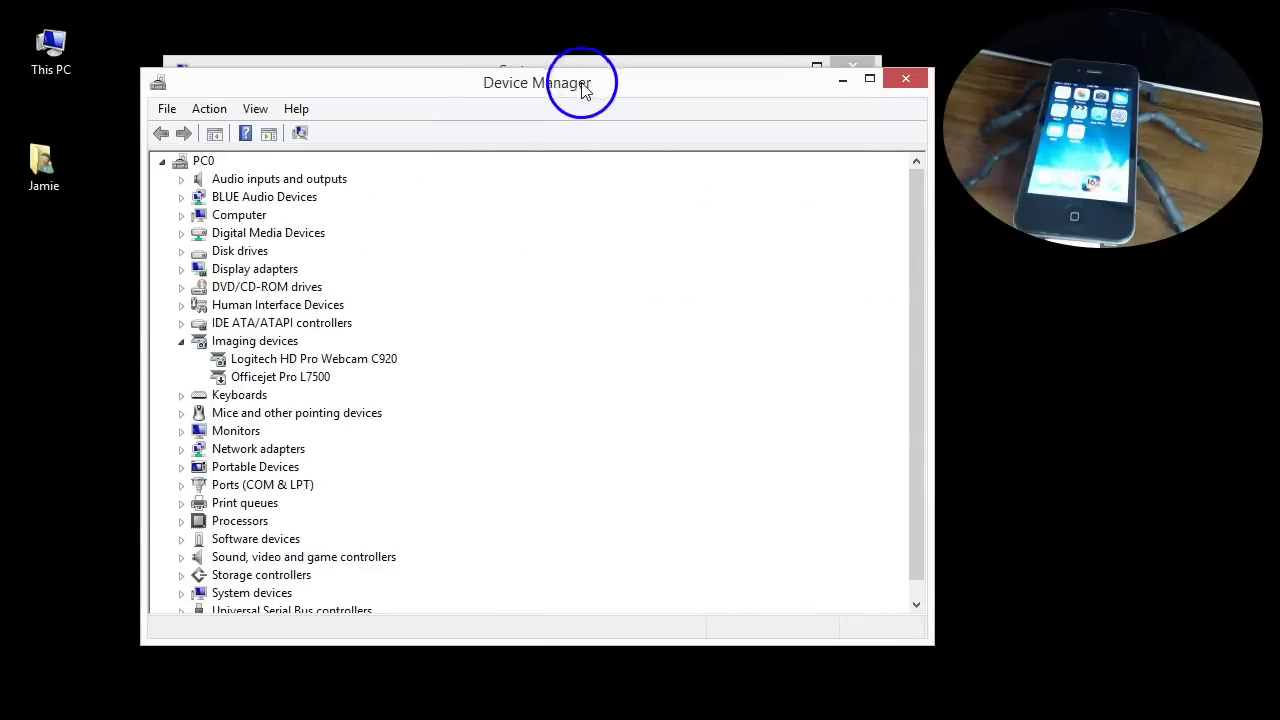
left_click(250, 469)
left_click(181, 467)
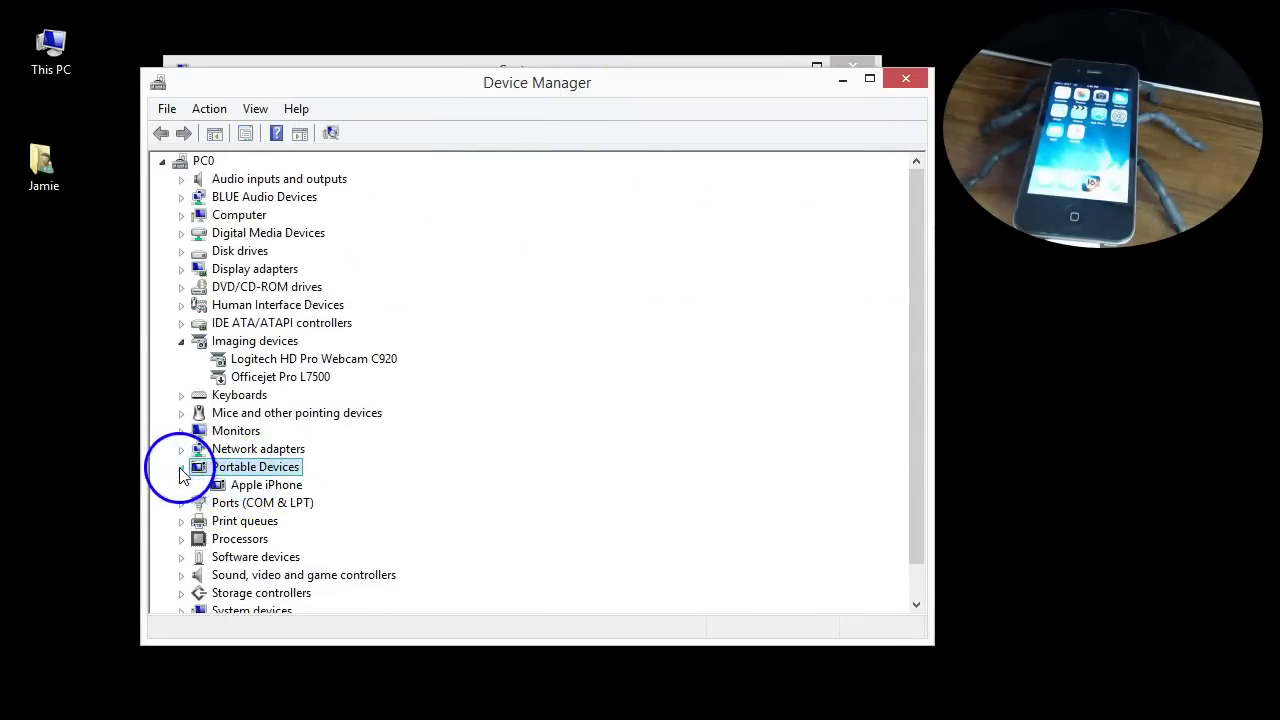
Step: Update the Apple iPhone's driver manually by installing Apple Mobile Device USB Driver from the list of compatible drivers on the computer
right_click(243, 486)
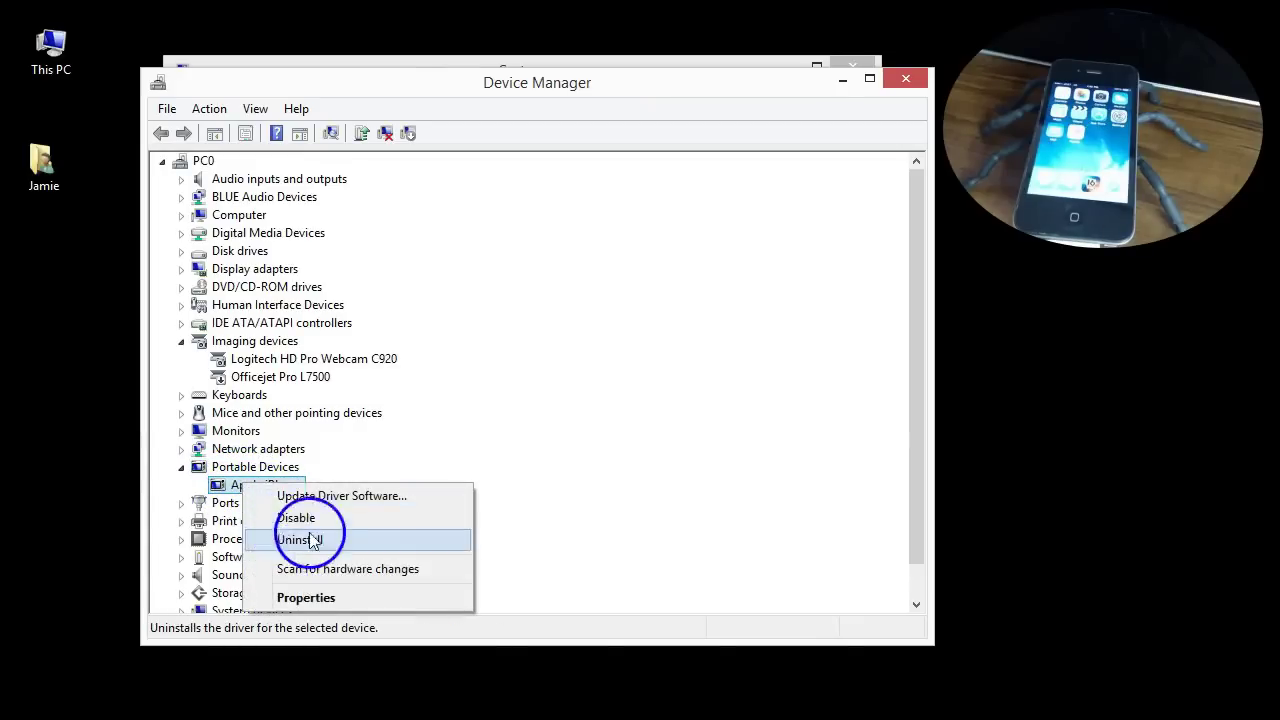
left_click(316, 501)
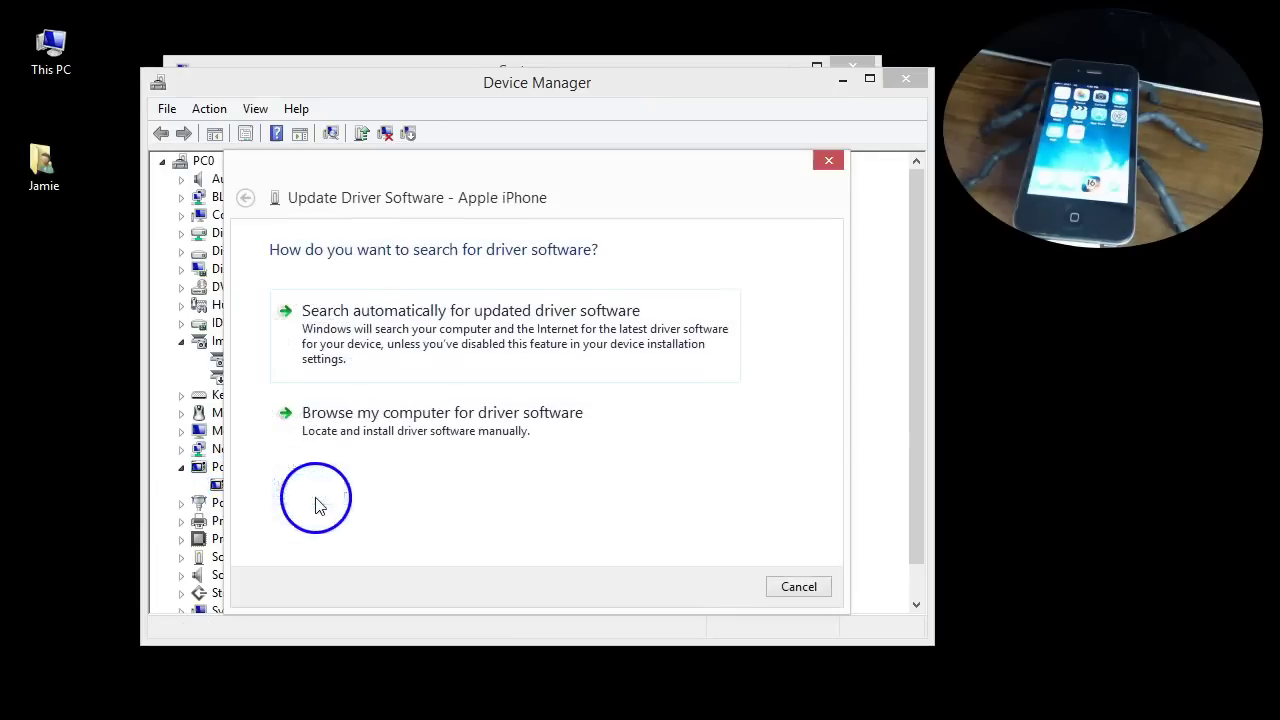
left_click(418, 440)
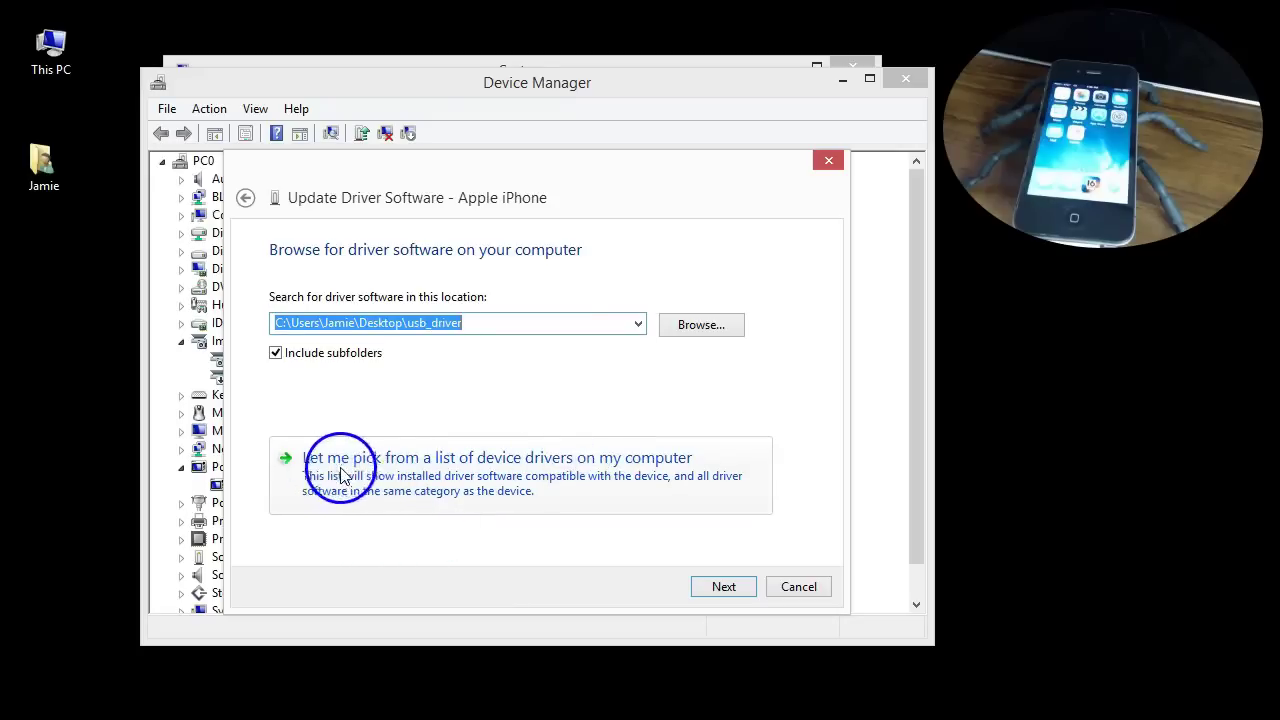
left_click(373, 473)
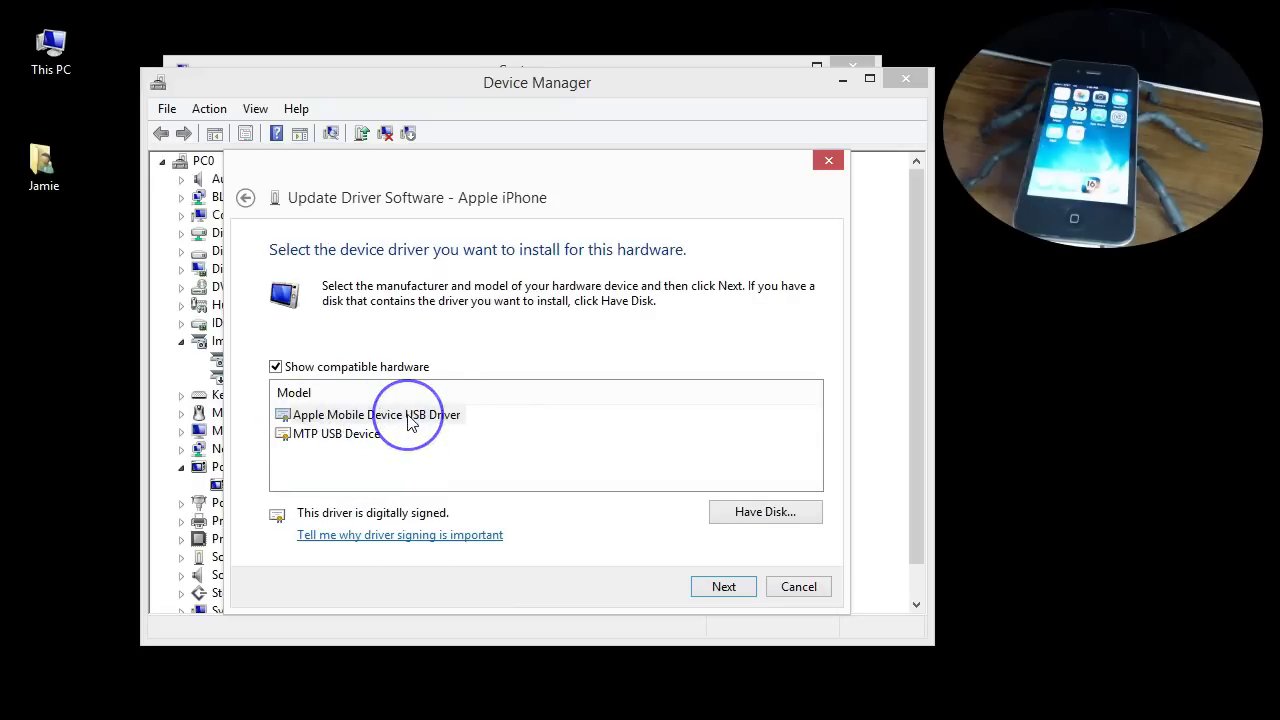
double_click(408, 423)
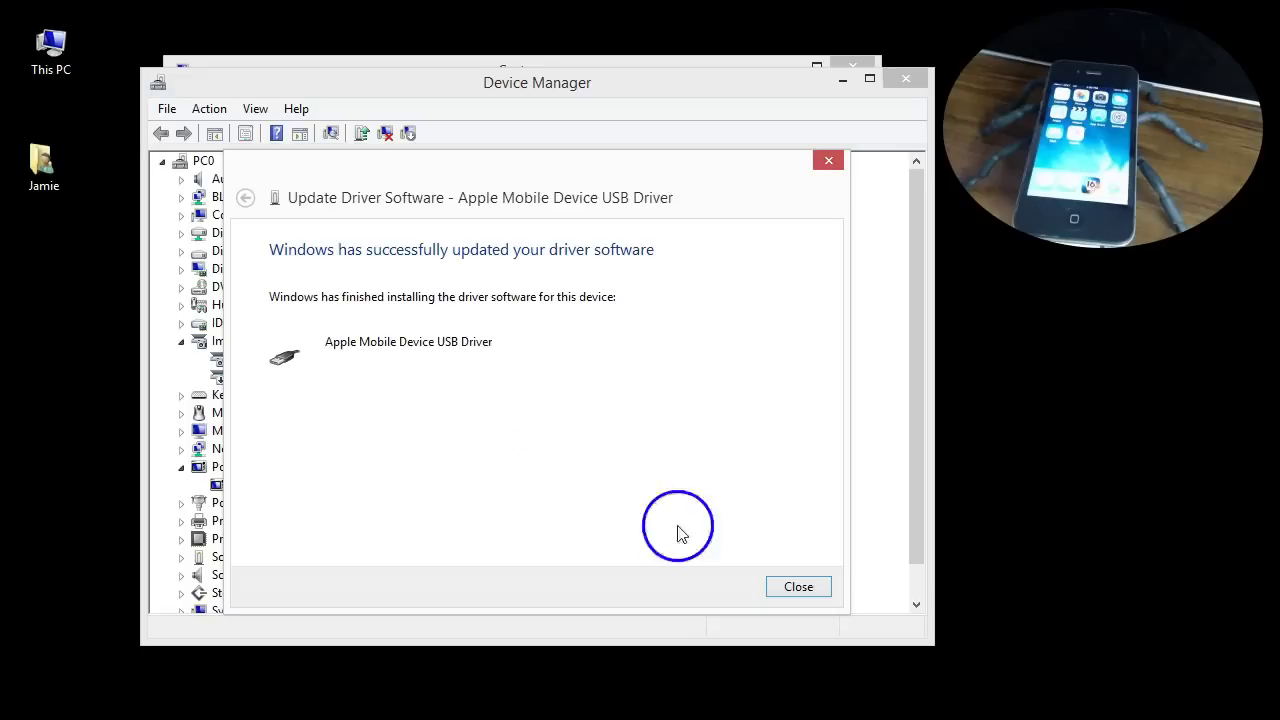
left_click(798, 586)
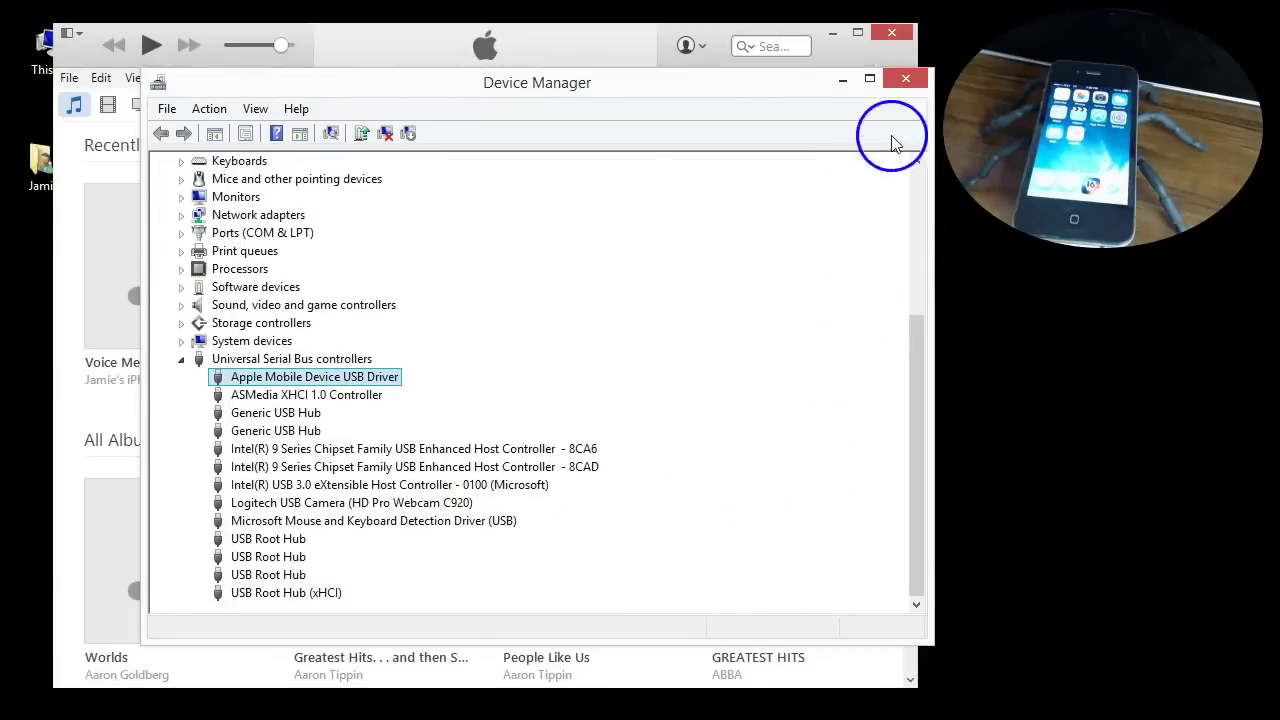
Step: Close Device Manager and the System window, and quit iTunes despite the running iPhone sync
left_click(905, 78)
left_click(853, 62)
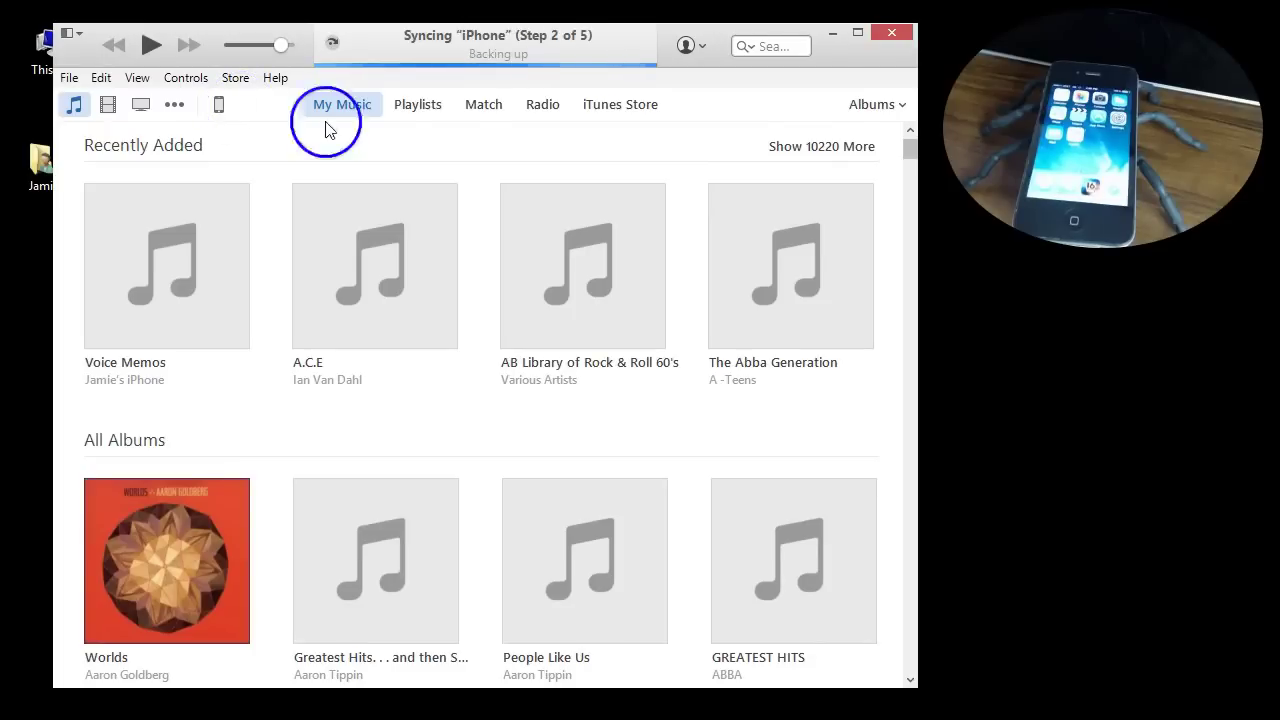
left_click(891, 36)
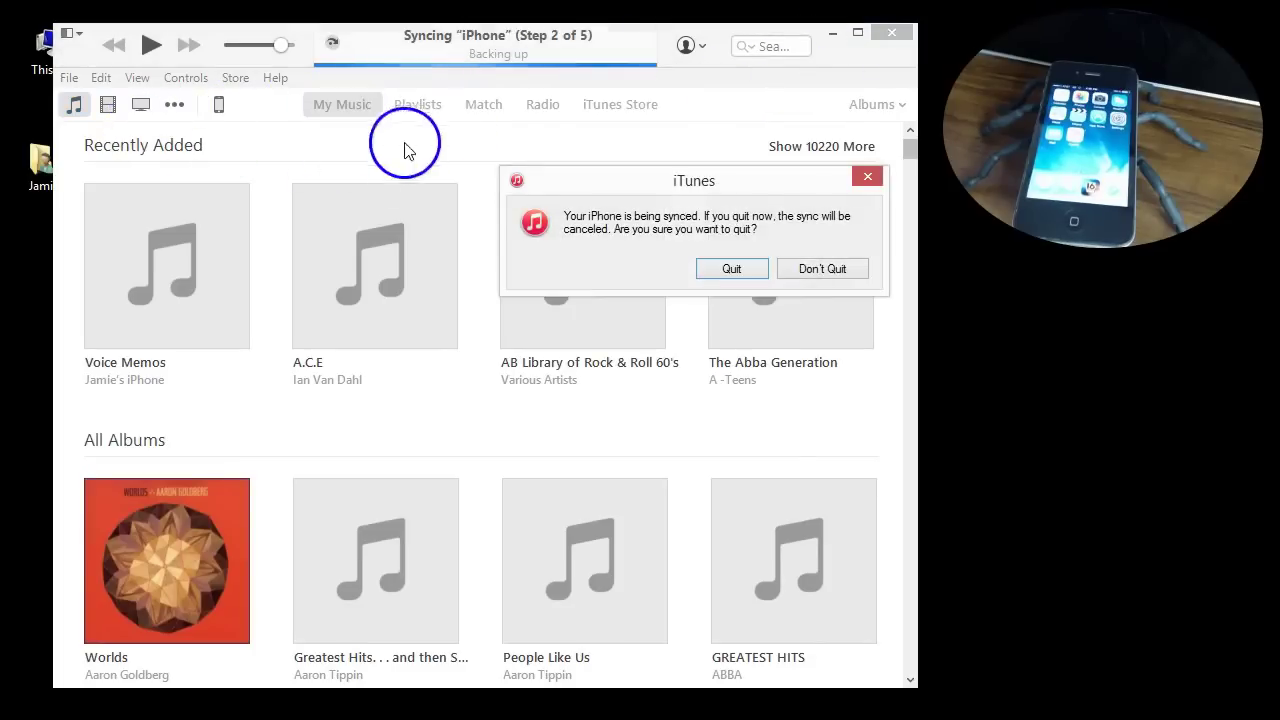
left_click(731, 268)
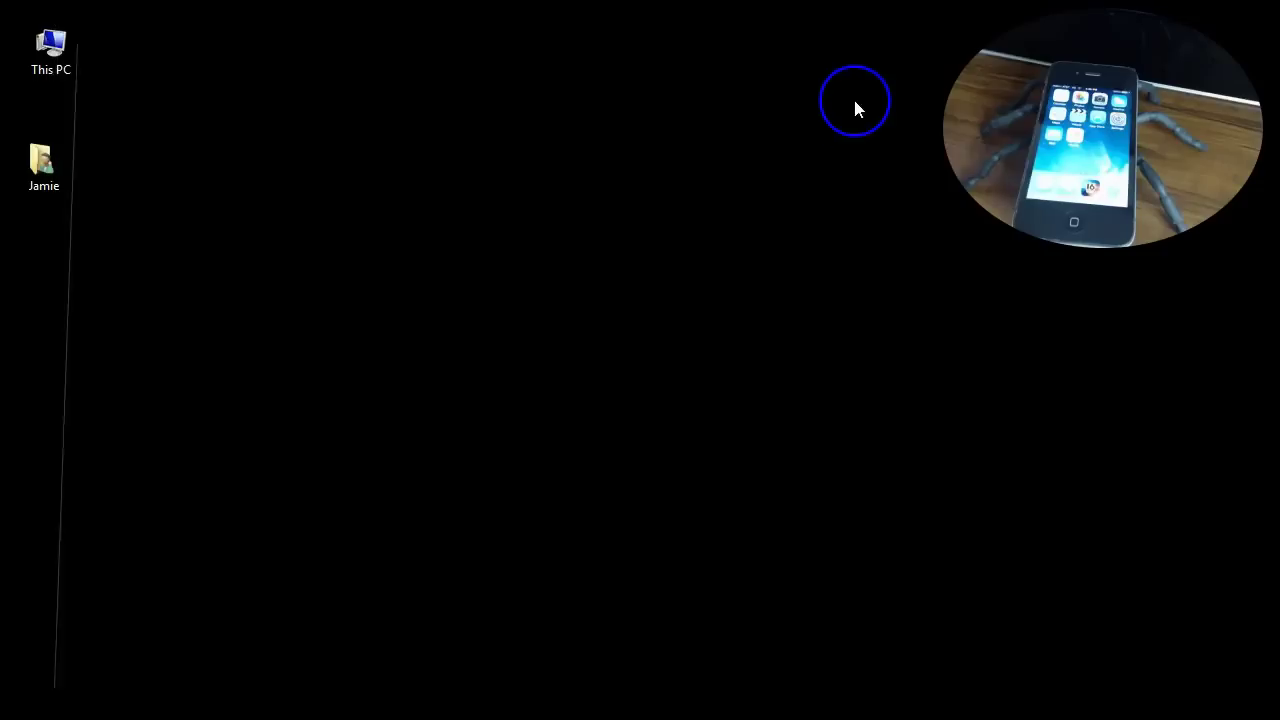
Step: Check the devices and drives listed in This PC for the iPhone, and close the window
double_click(64, 53)
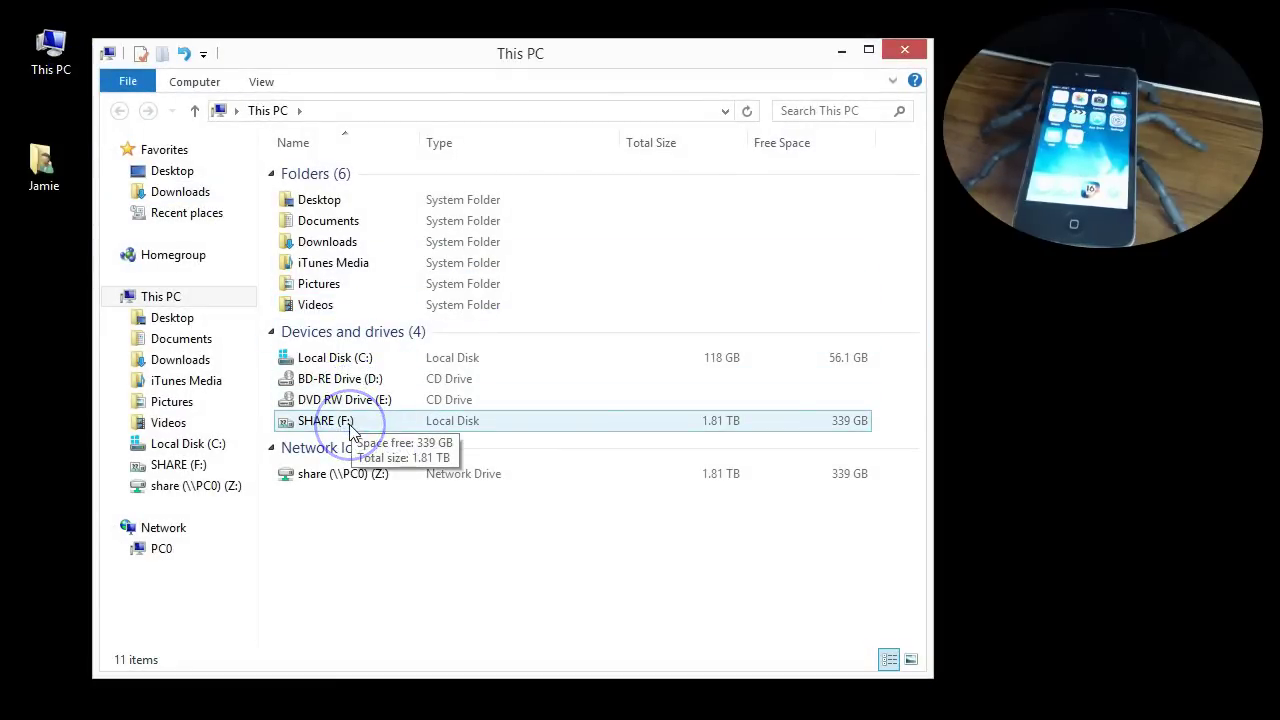
left_click(904, 52)
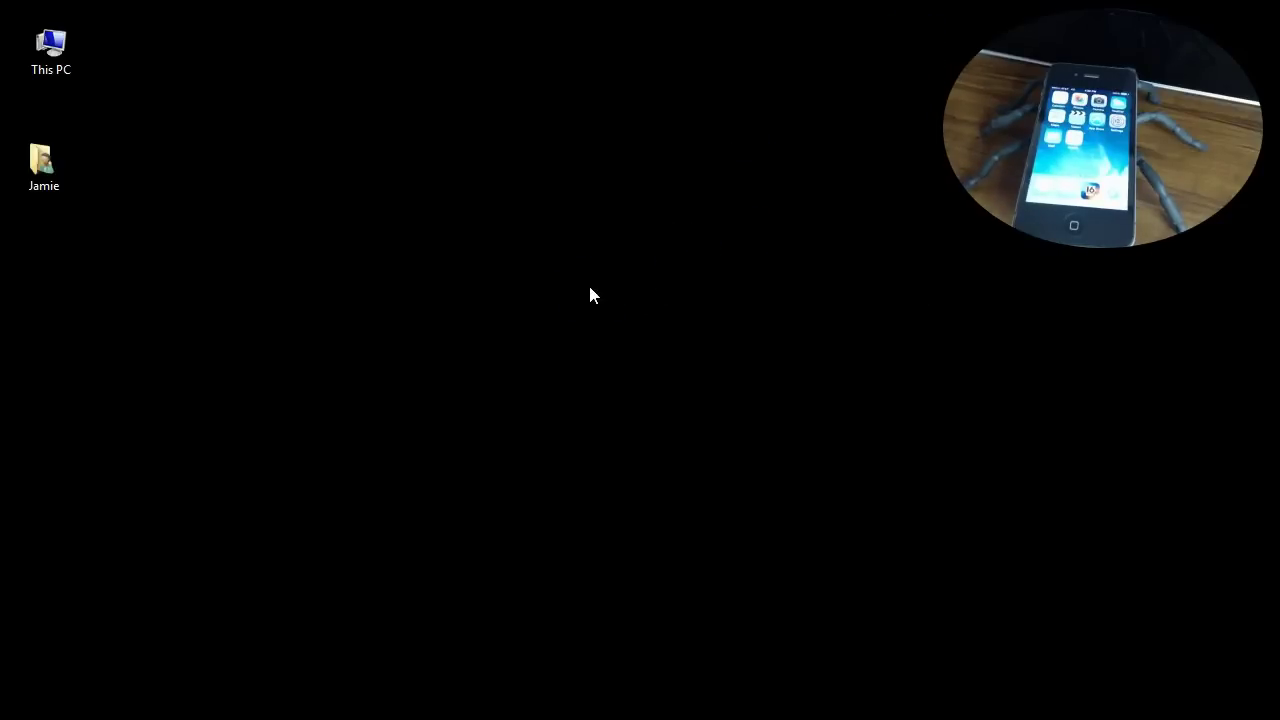
left_click(517, 324)
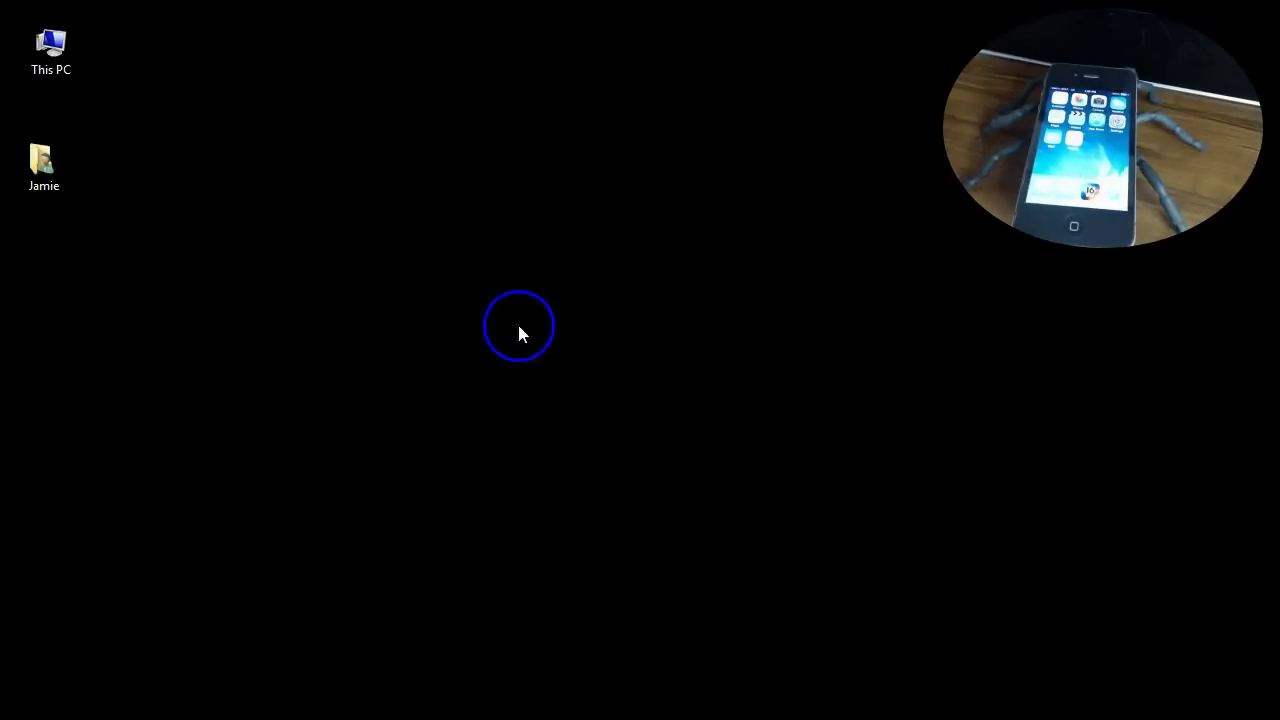